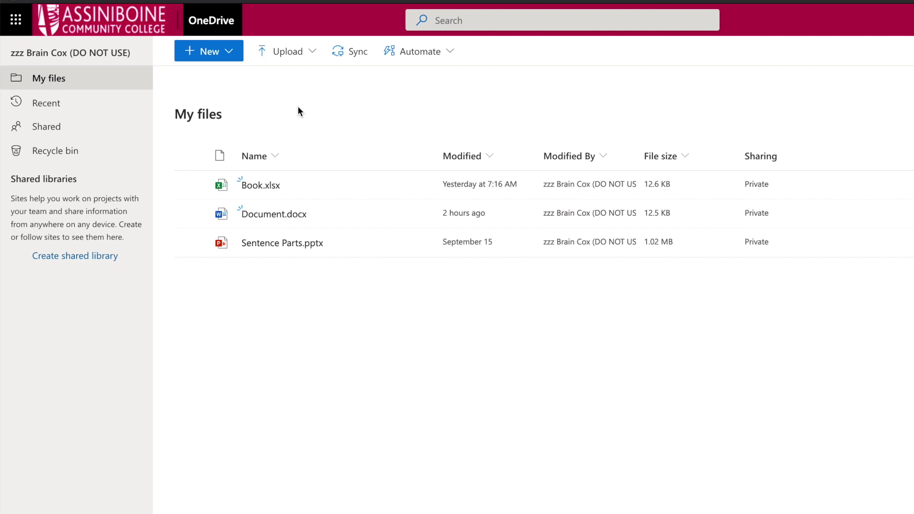
# Step: Upload Essay Template.docx from the Downloads folder into My files in OneDrive
pyautogui.click(282, 58)
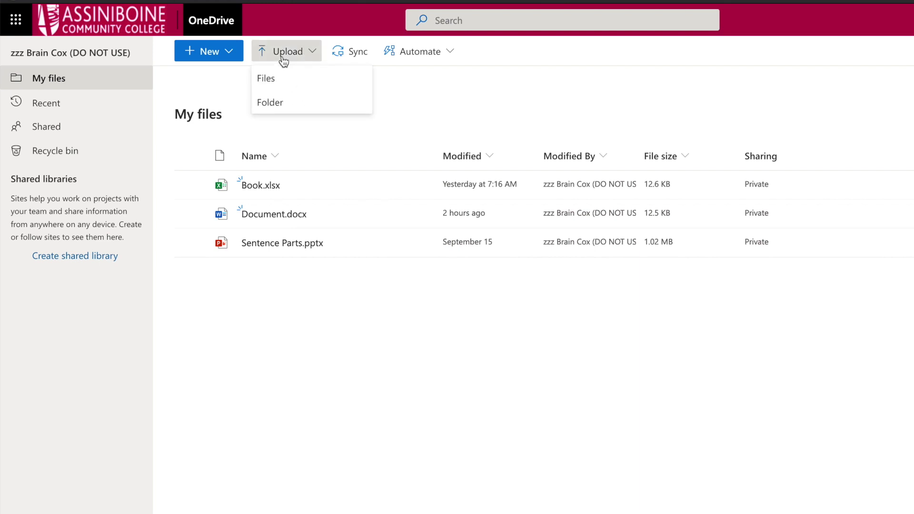
pyautogui.click(270, 77)
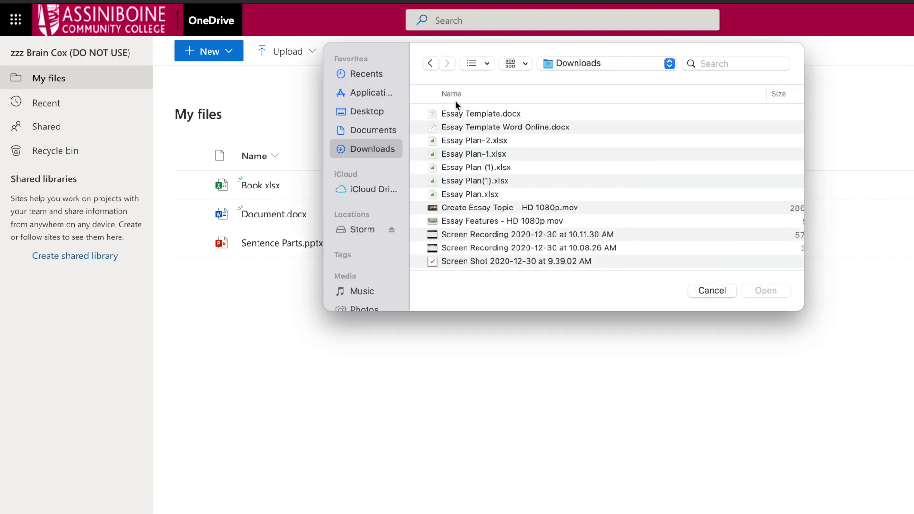
pyautogui.doubleClick(467, 115)
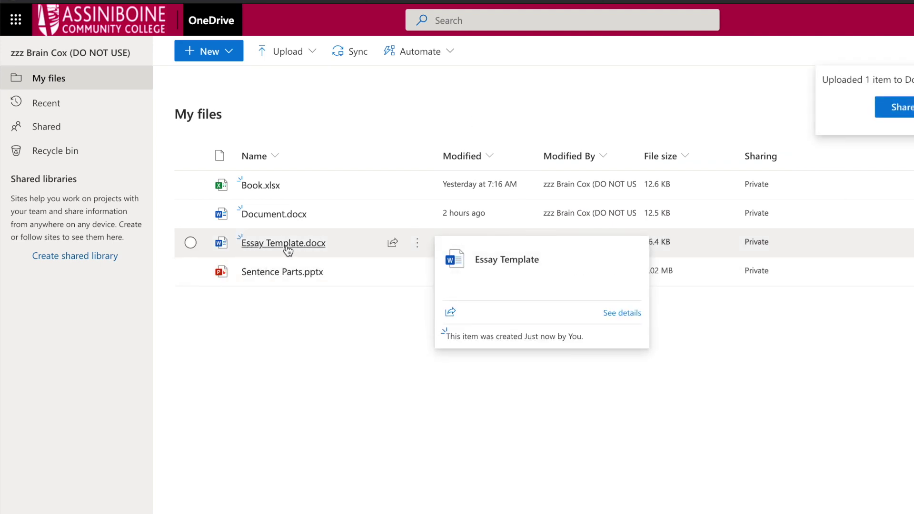
# Step: Open Essay Template in Word for the web and rename it Passive Solar
pyautogui.click(288, 244)
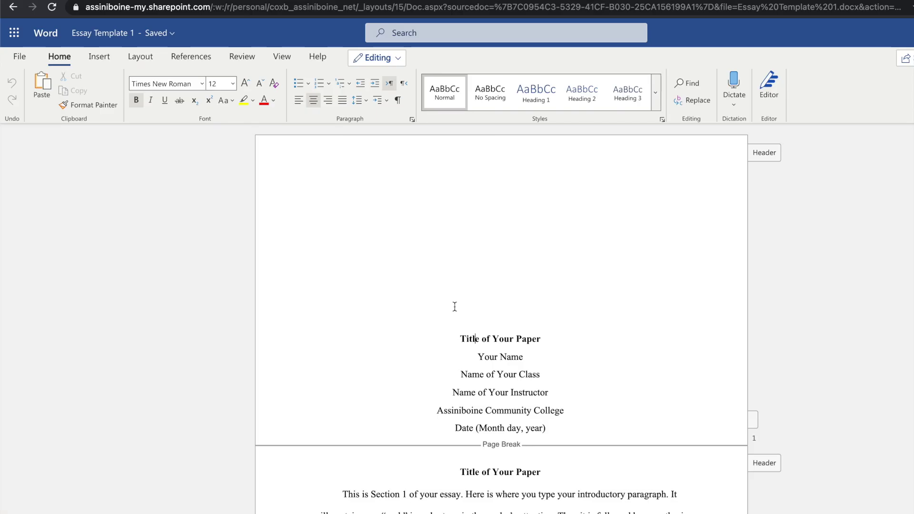
pyautogui.click(98, 33)
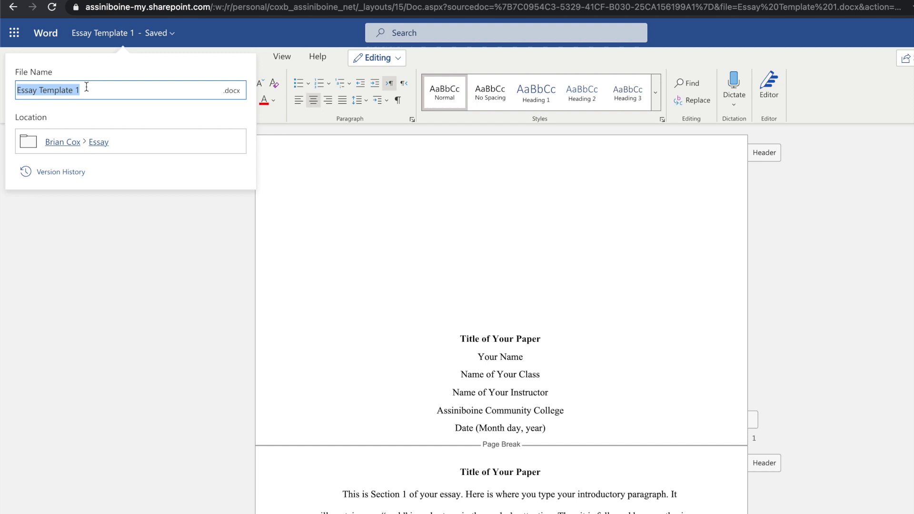
pyautogui.write('Passive Solar')
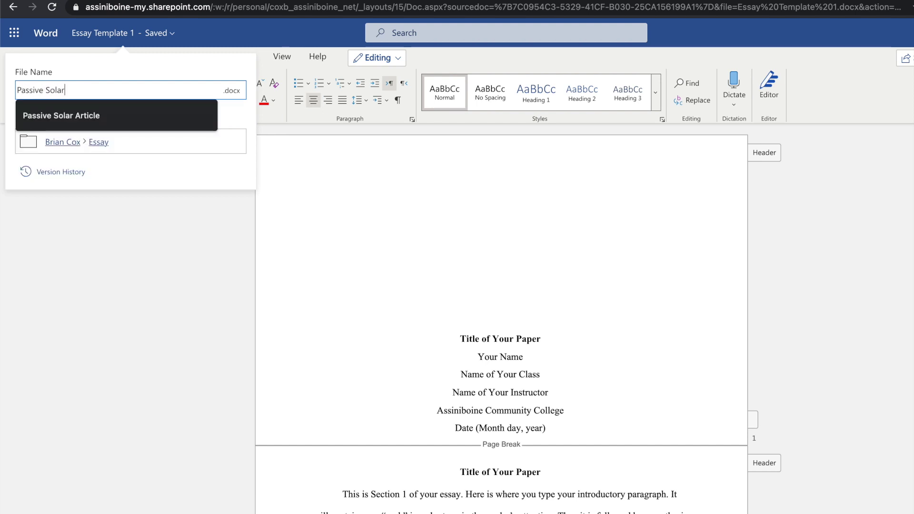
pyautogui.press('Return')
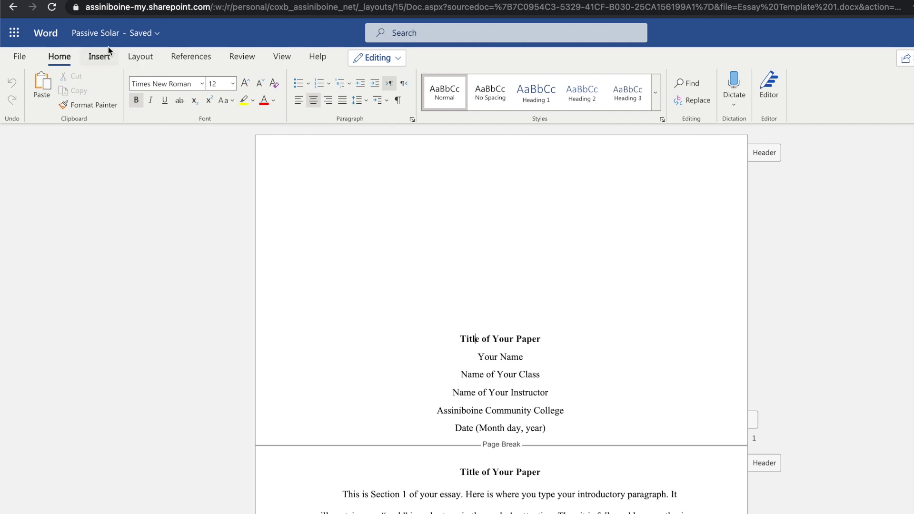
# Step: Replace the cover-page title 'Title of Your Paper' with 'Change The Title'
pyautogui.click(543, 339)
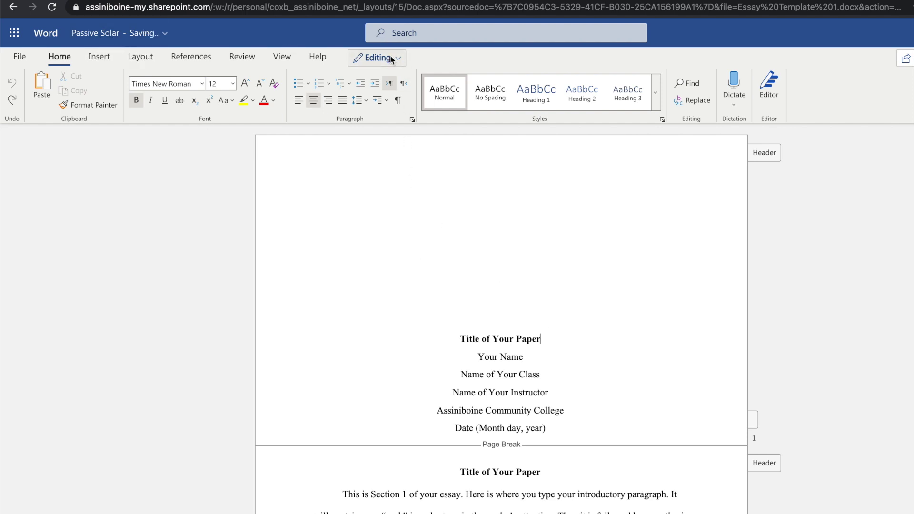
pyautogui.tripleClick(478, 339)
pyautogui.write('C')
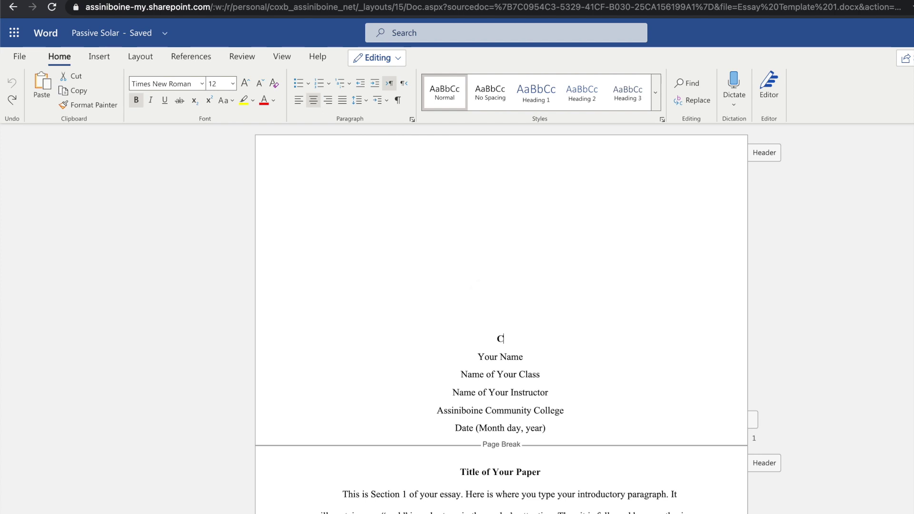
pyautogui.write('ah')
pyautogui.press('BackSpace')
pyautogui.press('BackSpace')
pyautogui.write('hange The')
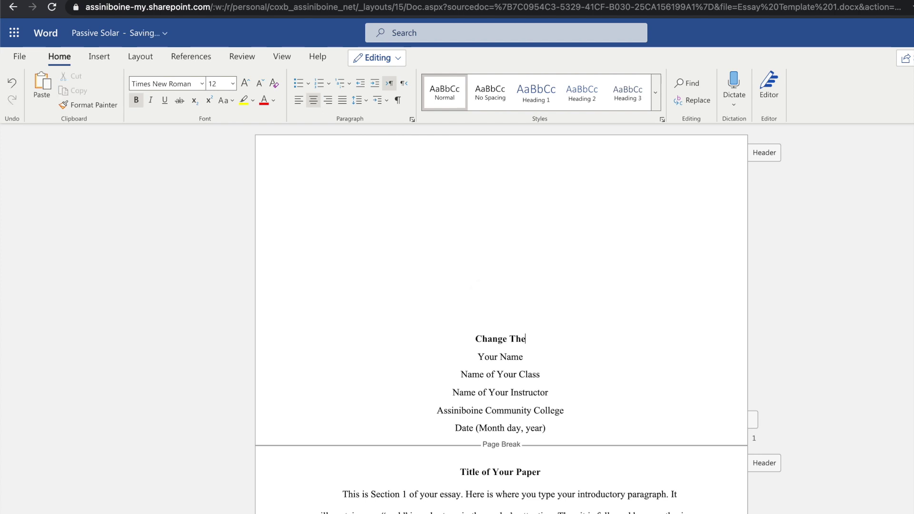
pyautogui.write(' Title')
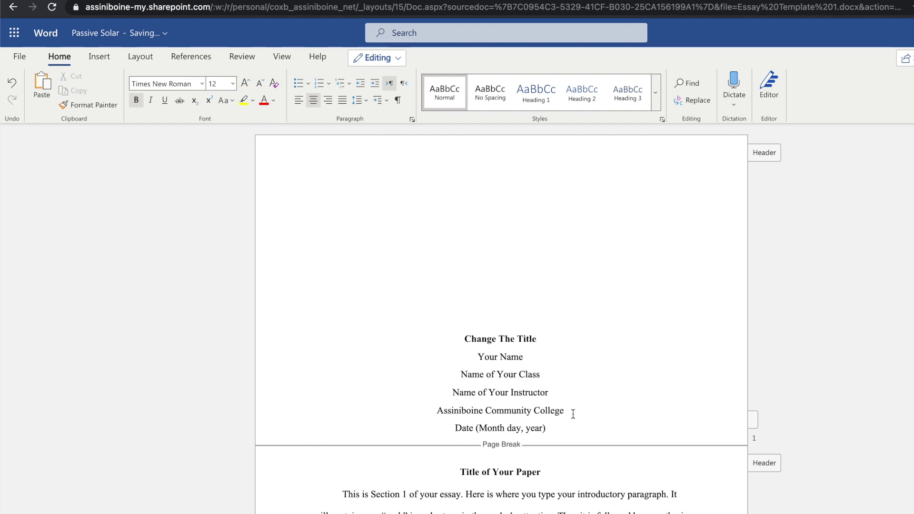
pyautogui.scroll(-3, 594, 402)
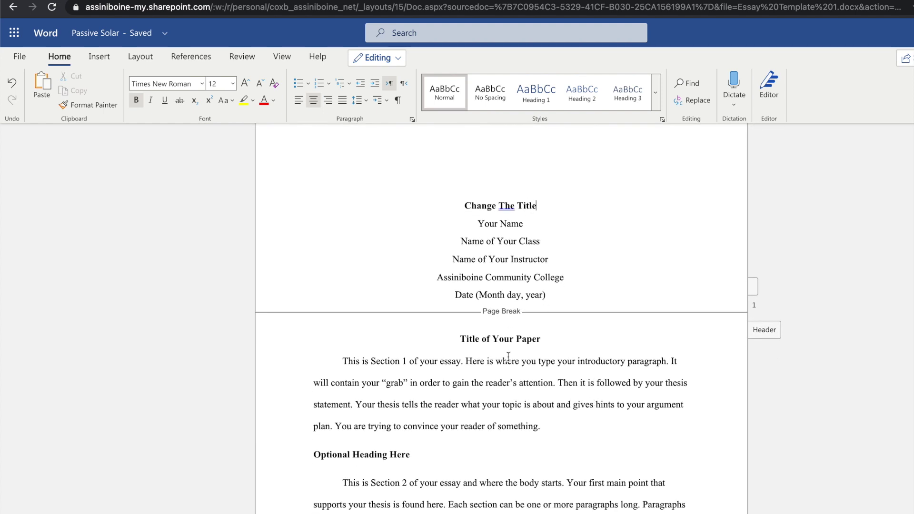
pyautogui.scroll(2, 526, 381)
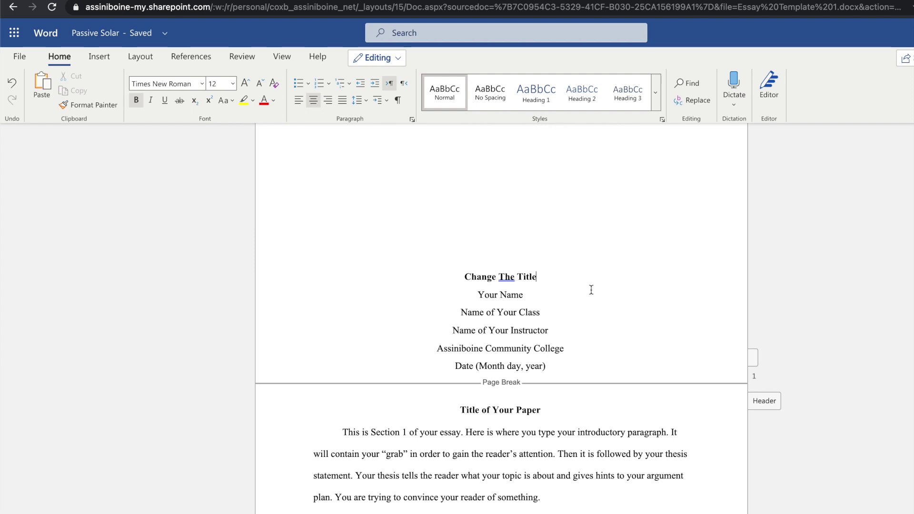
pyautogui.scroll(2, 590, 290)
# Step: Switch to Reading View and read the template from the cover page to References
pyautogui.click(291, 58)
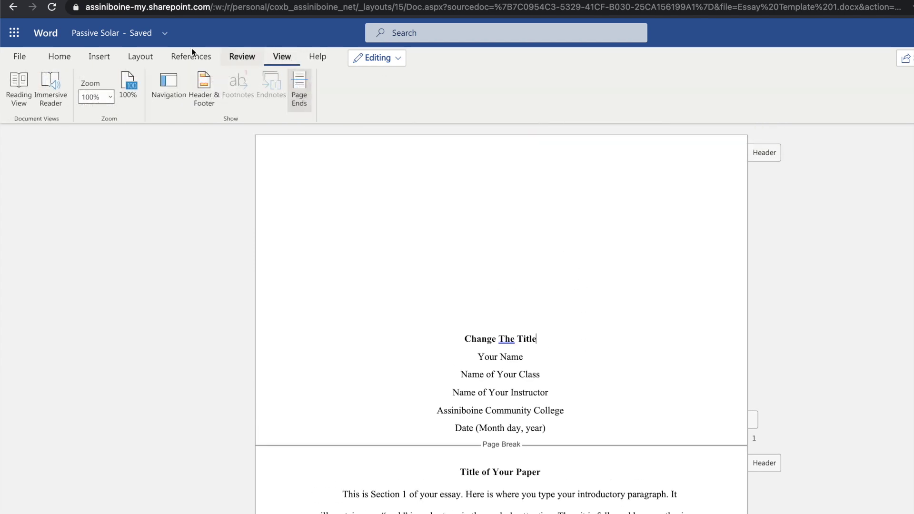
pyautogui.click(21, 86)
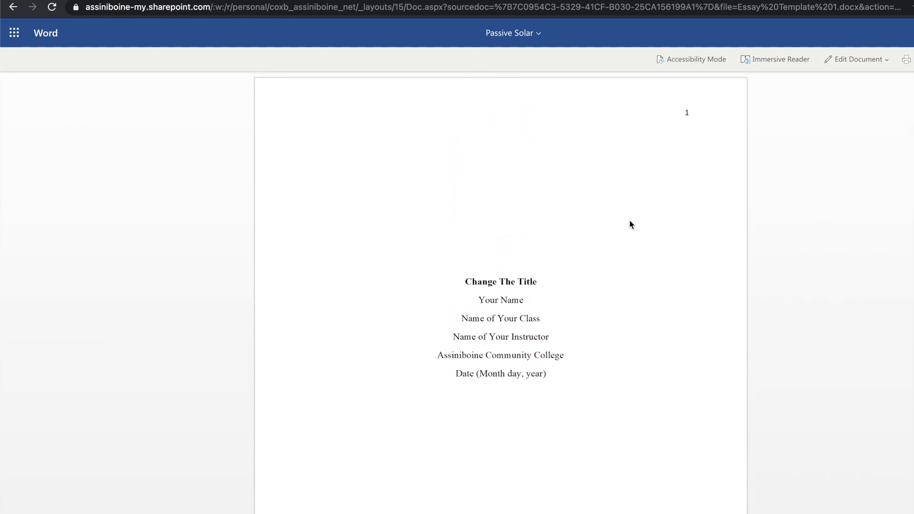
pyautogui.scroll(-3, 610, 292)
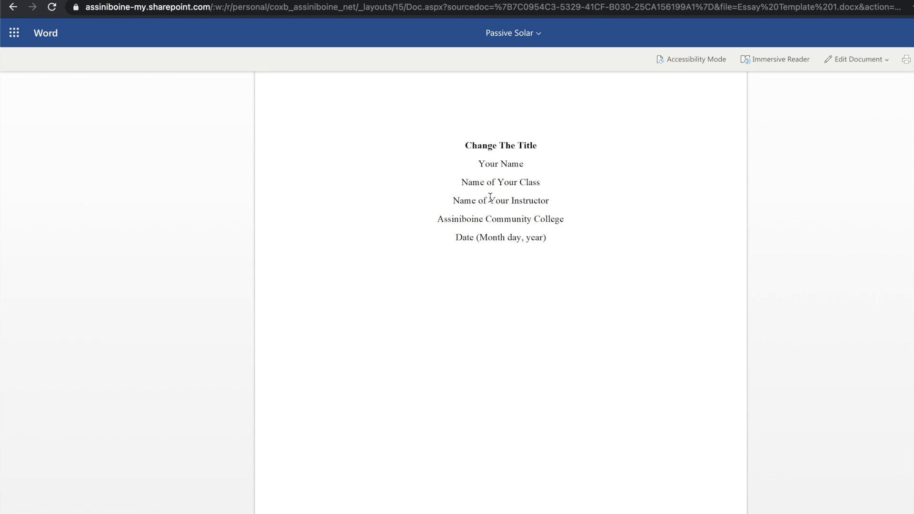
pyautogui.scroll(-1, 602, 241)
pyautogui.scroll(-2, 602, 241)
pyautogui.scroll(5, 601, 242)
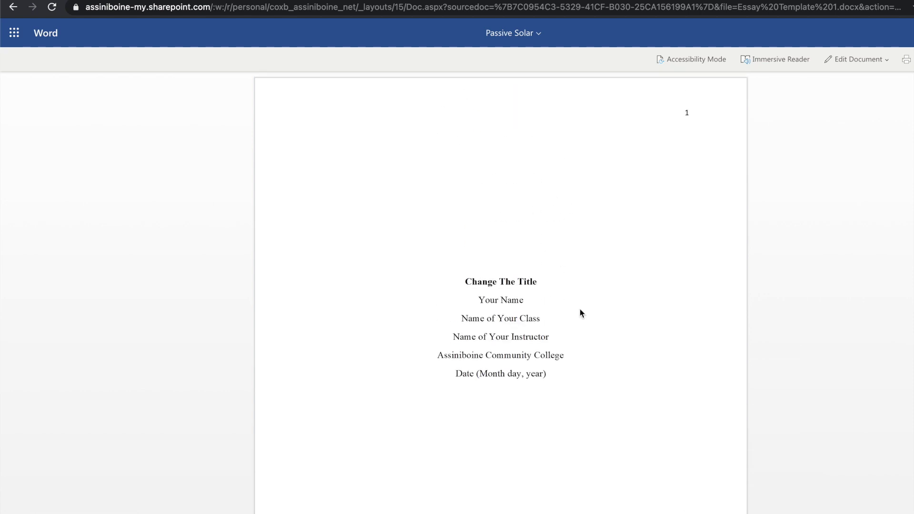
pyautogui.scroll(-9, 590, 344)
pyautogui.scroll(-3, 590, 344)
pyautogui.scroll(5, 589, 344)
pyautogui.scroll(-4, 590, 344)
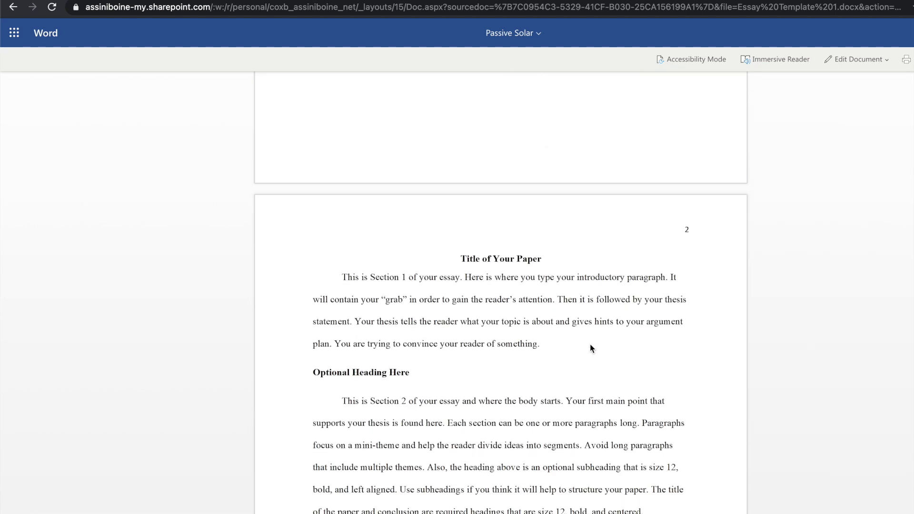
pyautogui.scroll(-5, 543, 317)
pyautogui.scroll(-4, 545, 314)
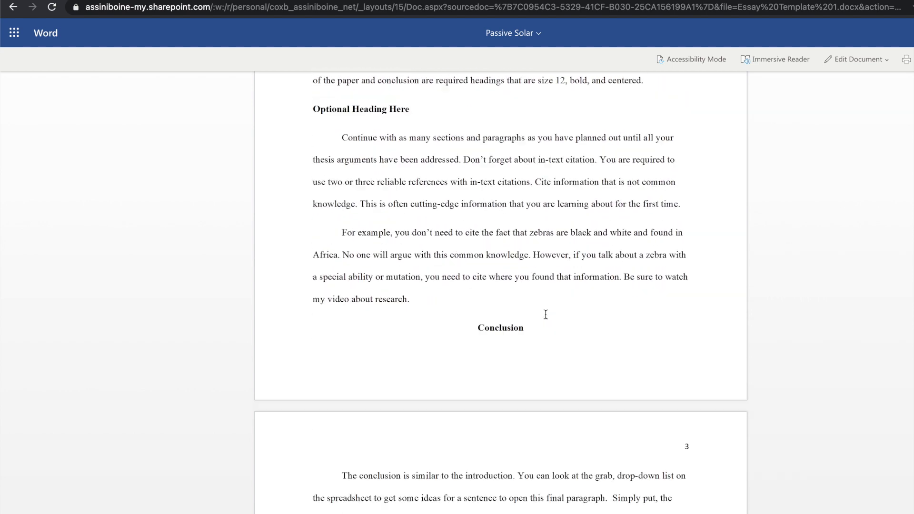
pyautogui.scroll(-5, 545, 314)
pyautogui.scroll(-1, 546, 314)
pyautogui.scroll(-1, 545, 314)
pyautogui.scroll(5, 545, 314)
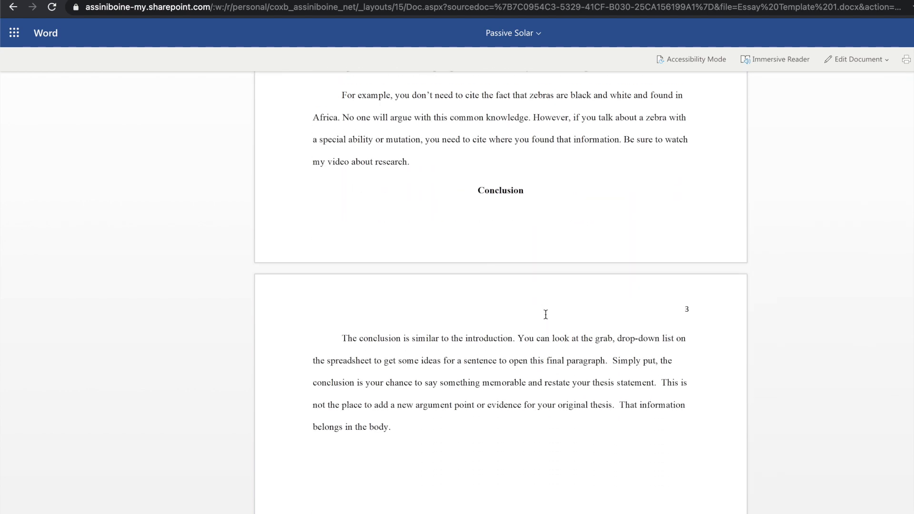
pyautogui.scroll(-5, 546, 314)
pyautogui.scroll(-8, 545, 314)
pyautogui.scroll(-3, 546, 314)
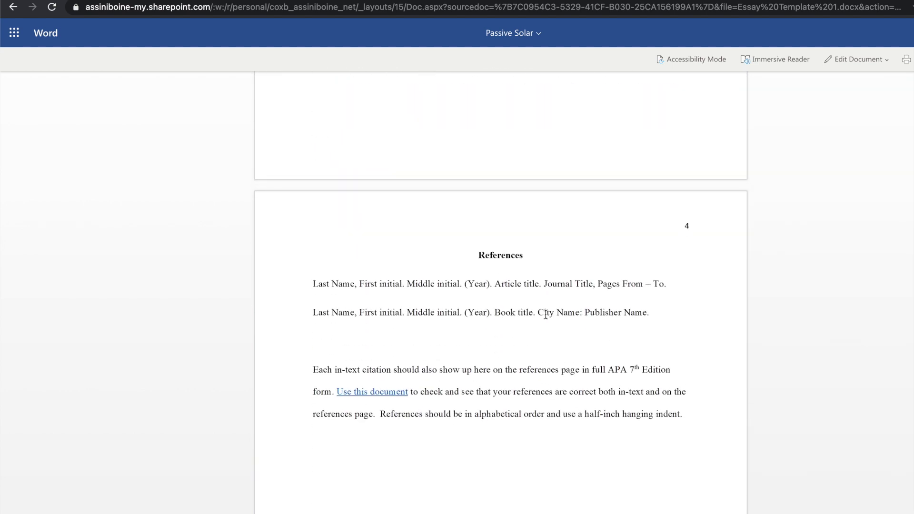
# Step: Return to editing view and scroll through the sections from introduction to References and back
pyautogui.click(842, 62)
pyautogui.click(842, 98)
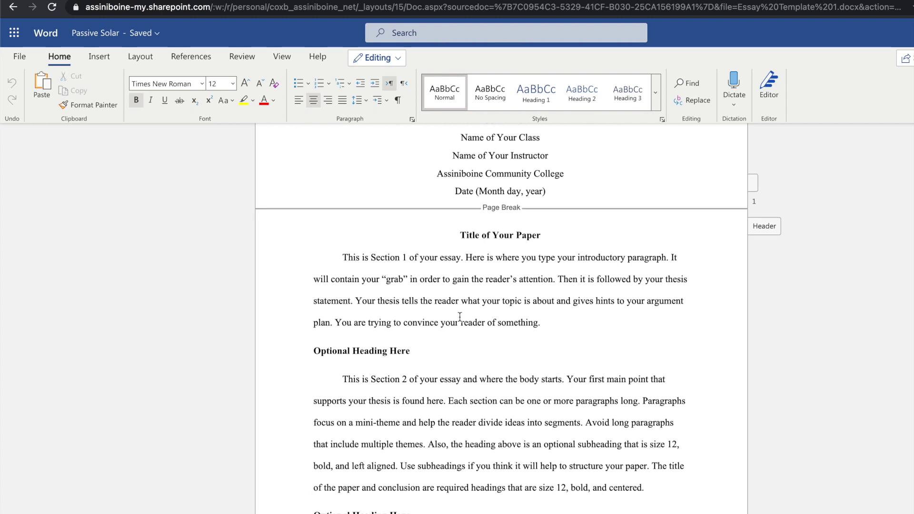
pyautogui.scroll(-5, 433, 304)
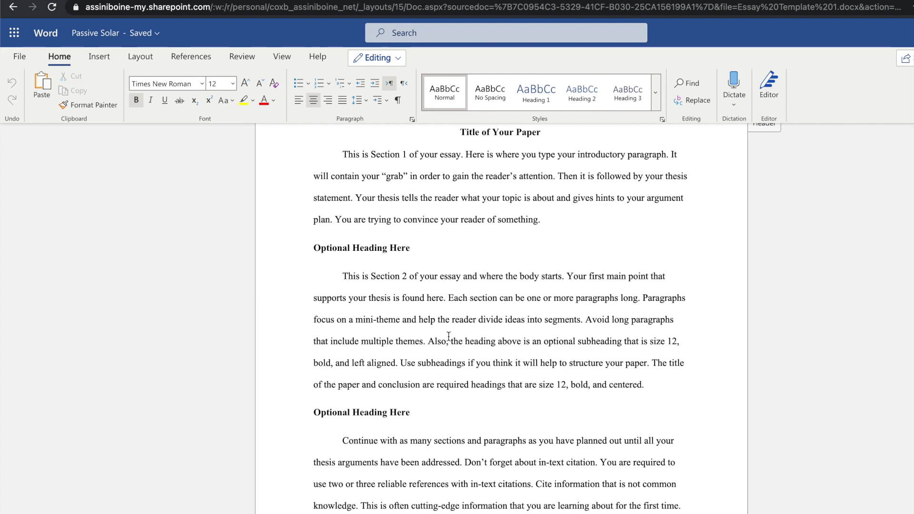
pyautogui.scroll(-1, 441, 330)
pyautogui.scroll(-3, 441, 329)
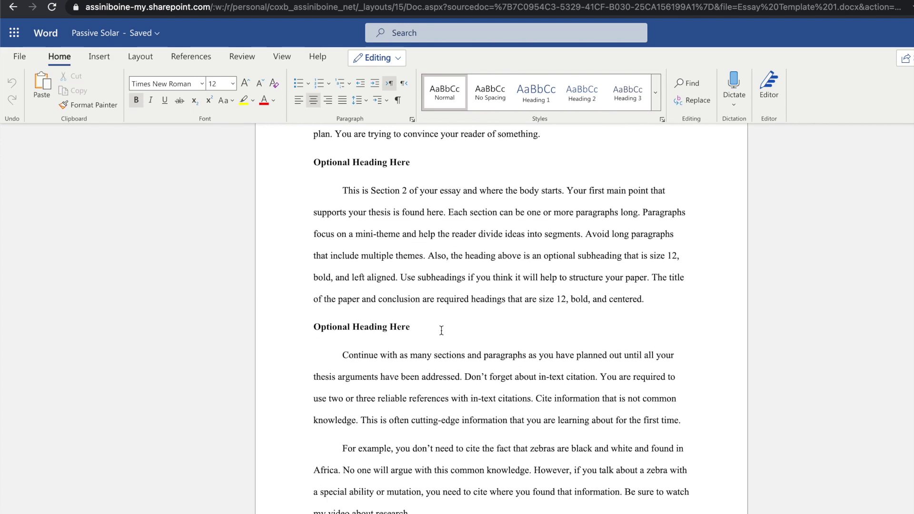
pyautogui.scroll(-5, 419, 251)
pyautogui.scroll(-4, 400, 216)
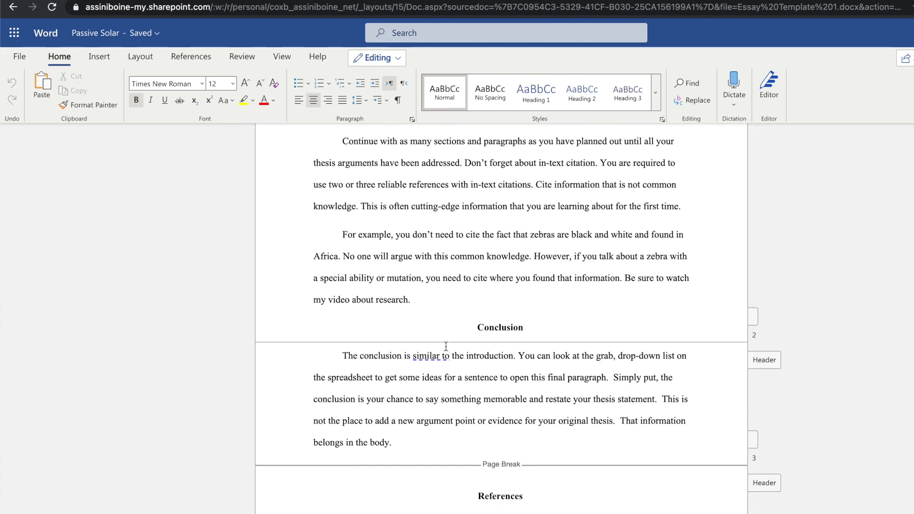
pyautogui.scroll(-5, 429, 448)
pyautogui.scroll(-2, 438, 380)
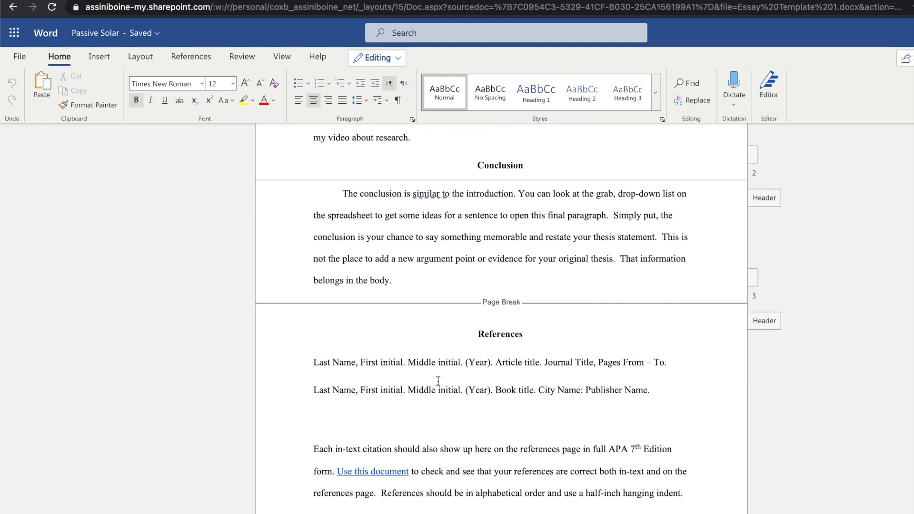
pyautogui.scroll(-3, 484, 417)
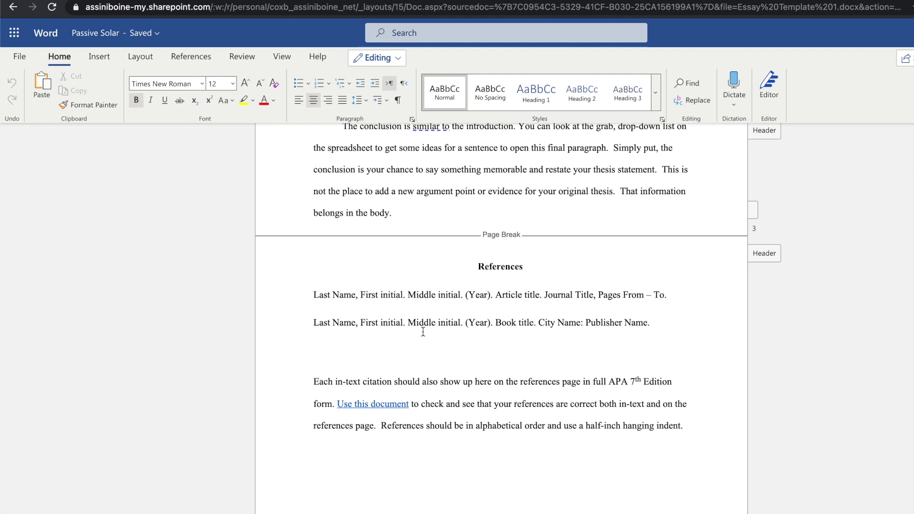
pyautogui.scroll(20, 476, 323)
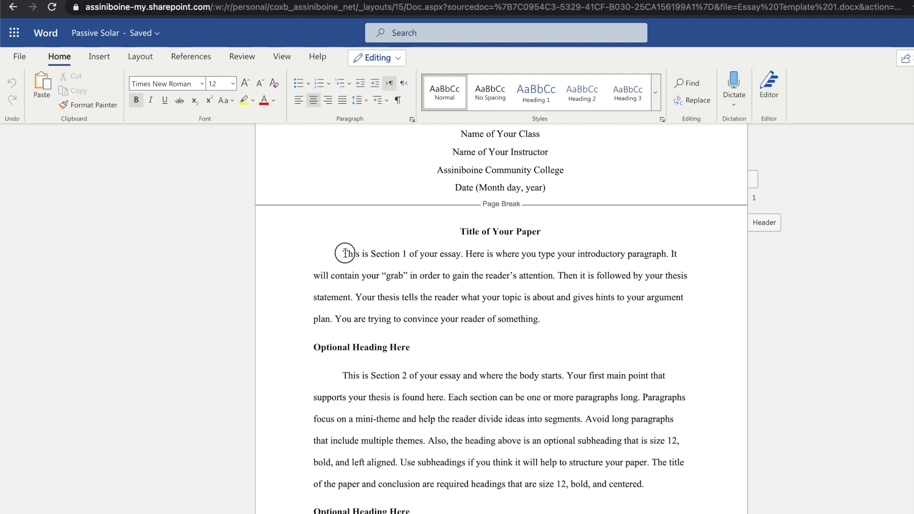
# Step: Replace the 'This is Section 1' placeholder paragraph with 'Problem sentence. Thesis sentence.'
pyautogui.click(344, 252)
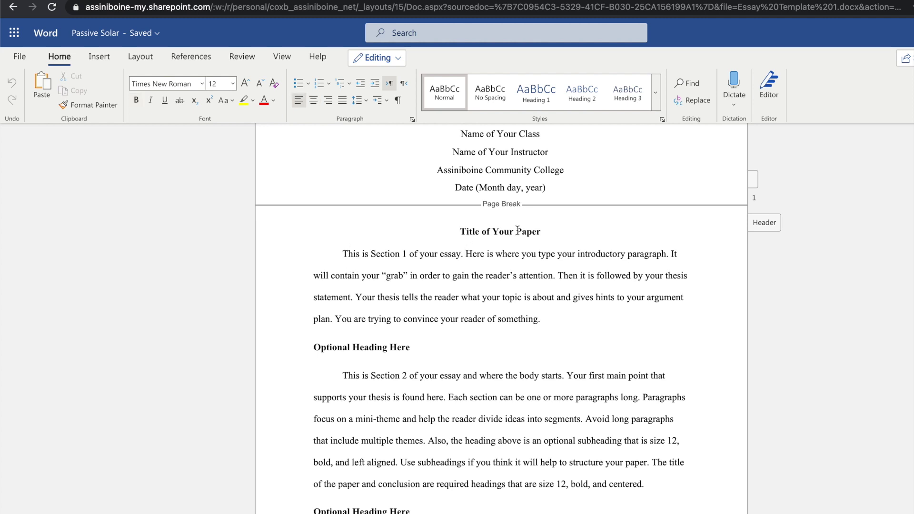
pyautogui.moveTo(342, 254); pyautogui.dragTo(547, 321)
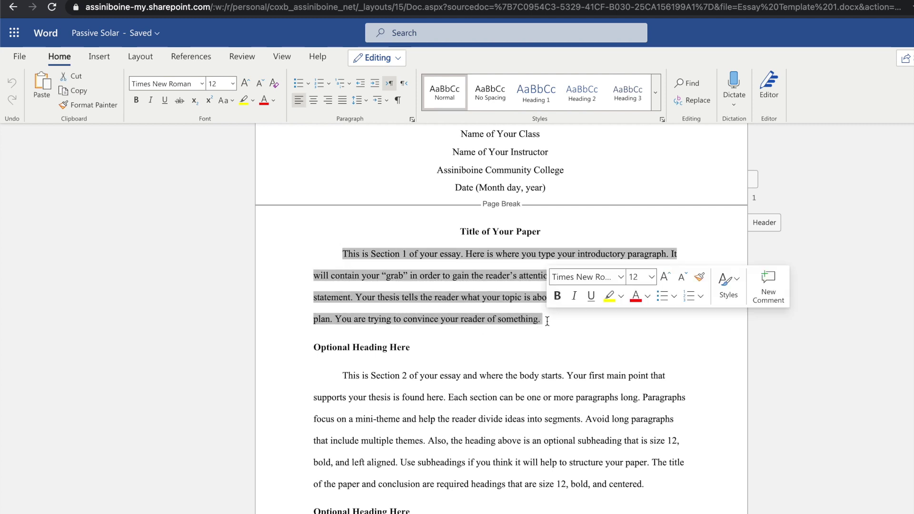
pyautogui.write('Problem sentenc')
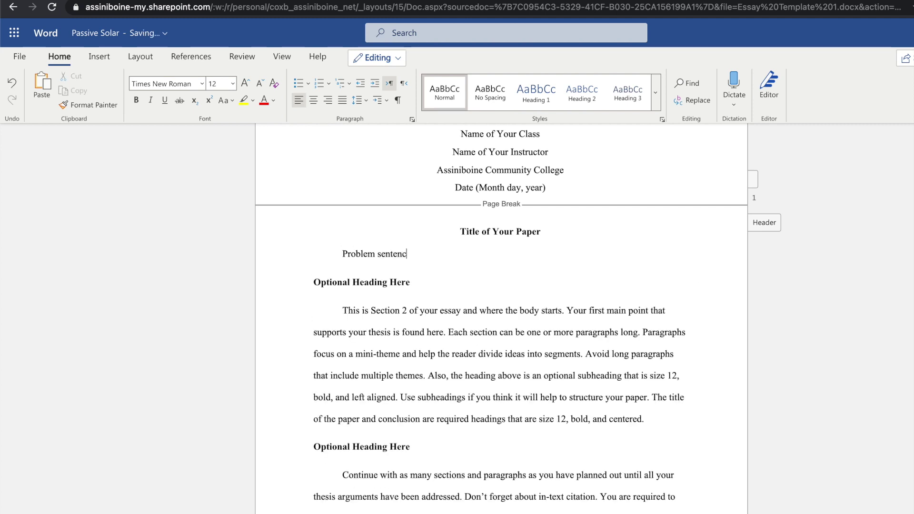
pyautogui.write('e. Thesis s')
pyautogui.write('entence.')
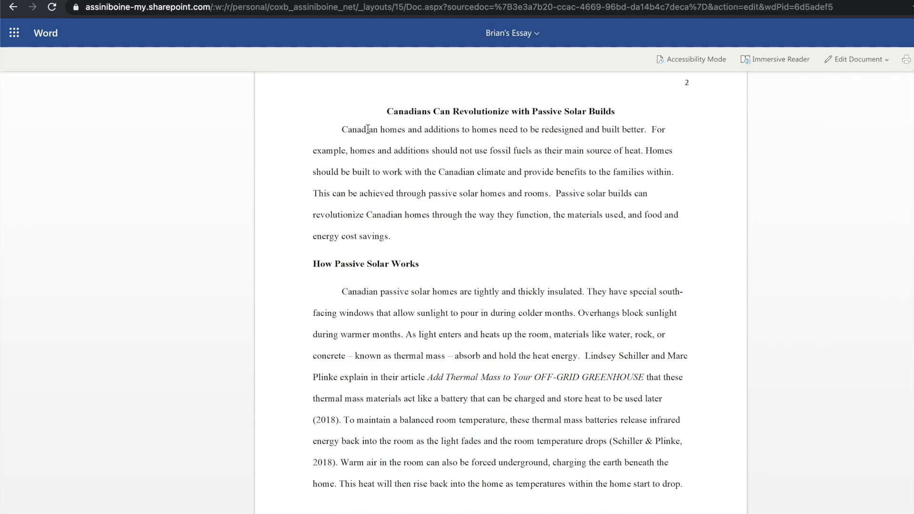
# Step: Highlight the finished essay's opening problem sentences, then its thesis sentence, before checking the Essay Plan
pyautogui.moveTo(341, 130); pyautogui.dragTo(553, 193)
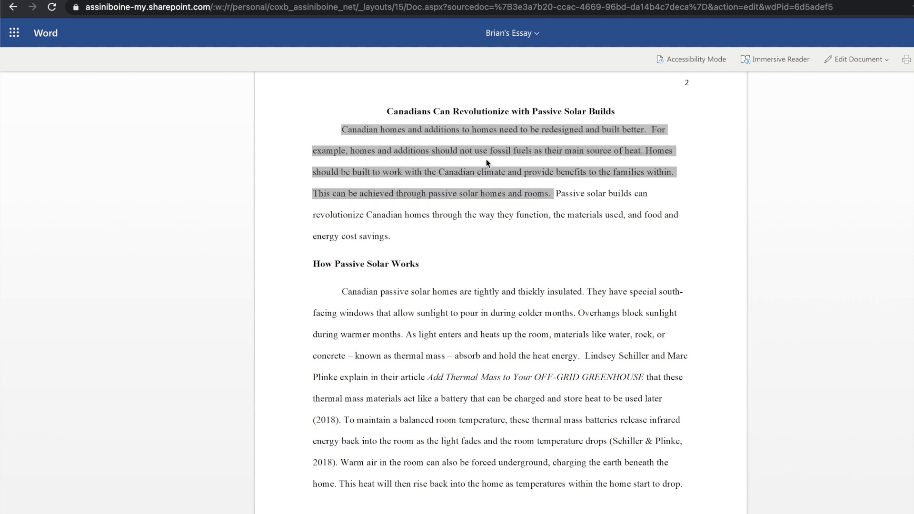
pyautogui.click(574, 235)
pyautogui.moveTo(556, 193); pyautogui.dragTo(556, 215)
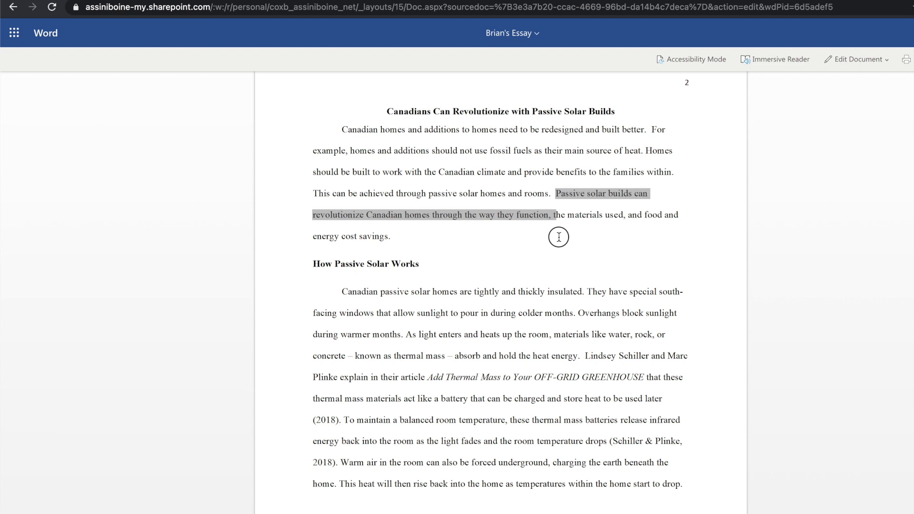
pyautogui.moveTo(447, 251); pyautogui.dragTo(390, 236)
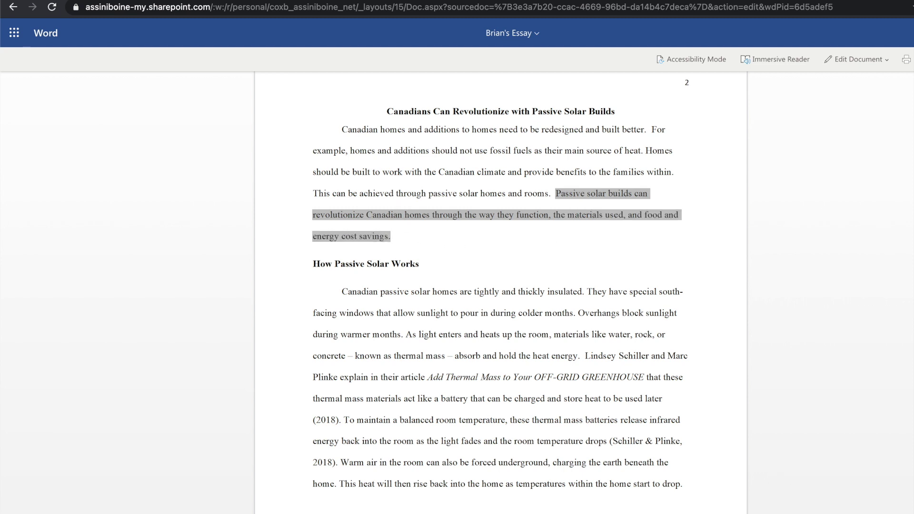
pyautogui.hotkey('ctrl', 'Tab')
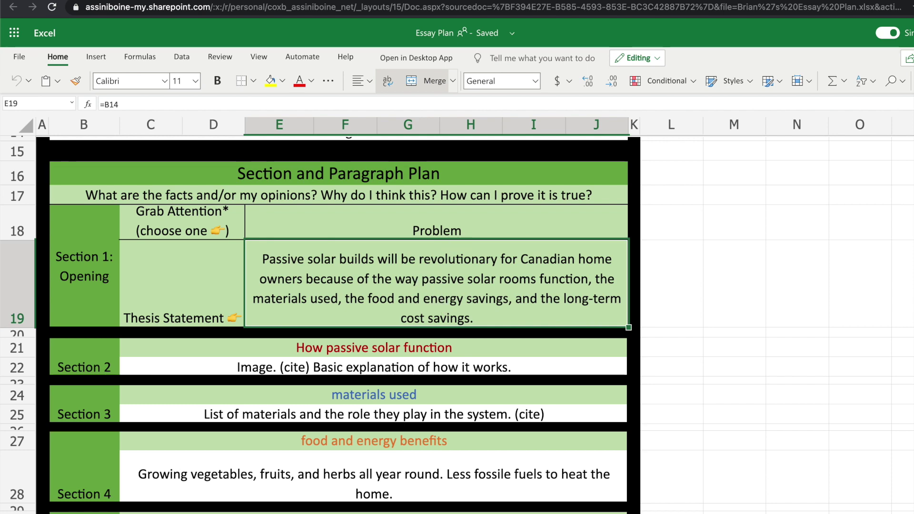
# Step: Compare the Essay Plan's thesis statement with the essay, then view the Section 2–5 plans
pyautogui.hotkey('ctrl', 'shift', 'Tab')
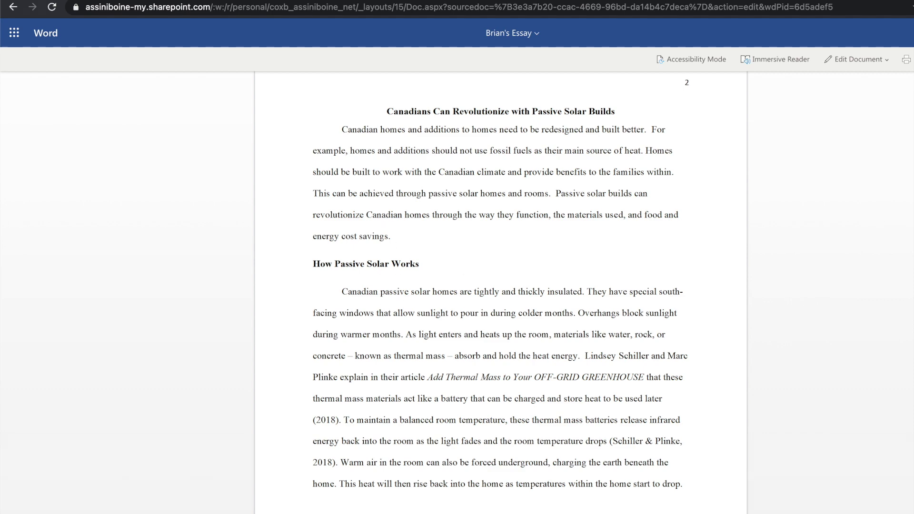
pyautogui.hotkey('ctrl', 'Tab')
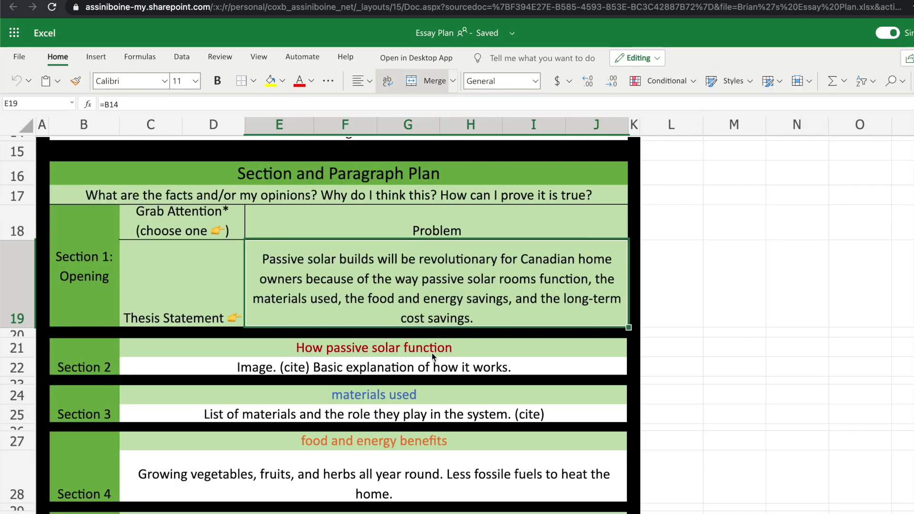
pyautogui.scroll(-3, 432, 356)
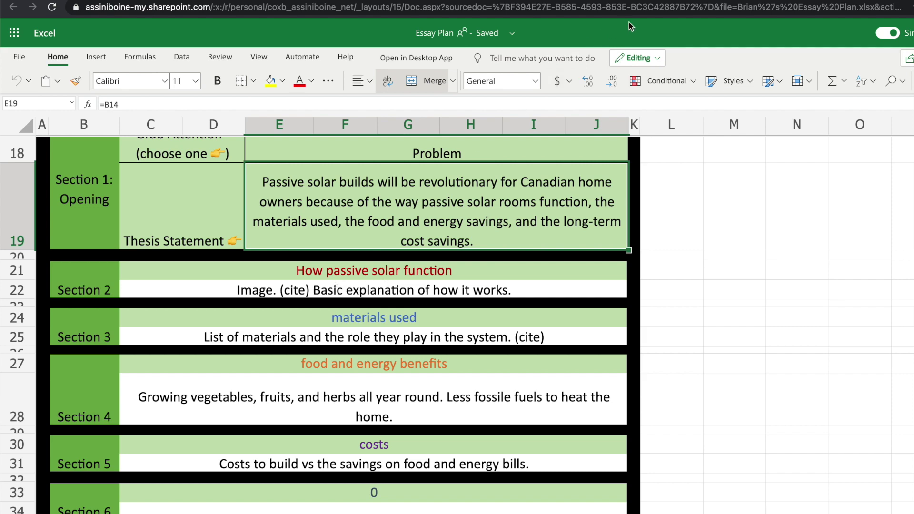
# Step: Look over the Passive Solar template's placeholder opening paragraph
pyautogui.hotkey('ctrl', 'shift', 'Tab')
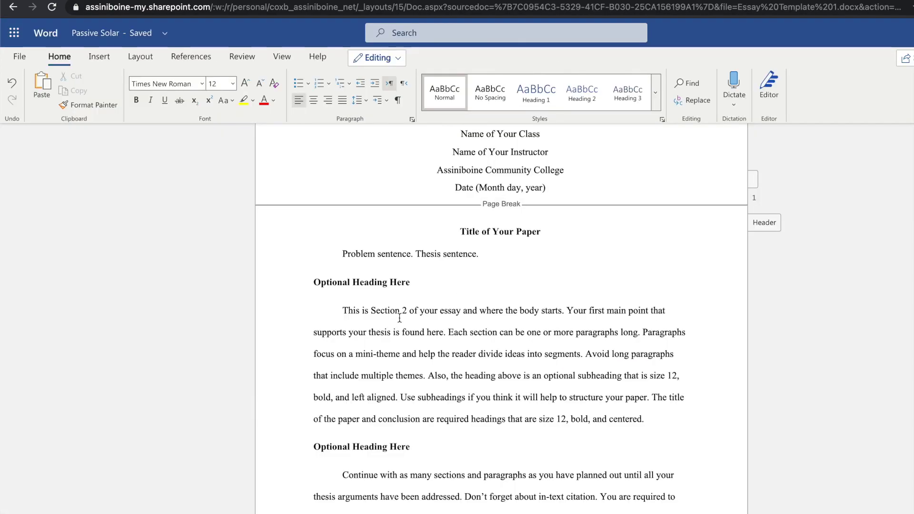
pyautogui.scroll(-2, 380, 236)
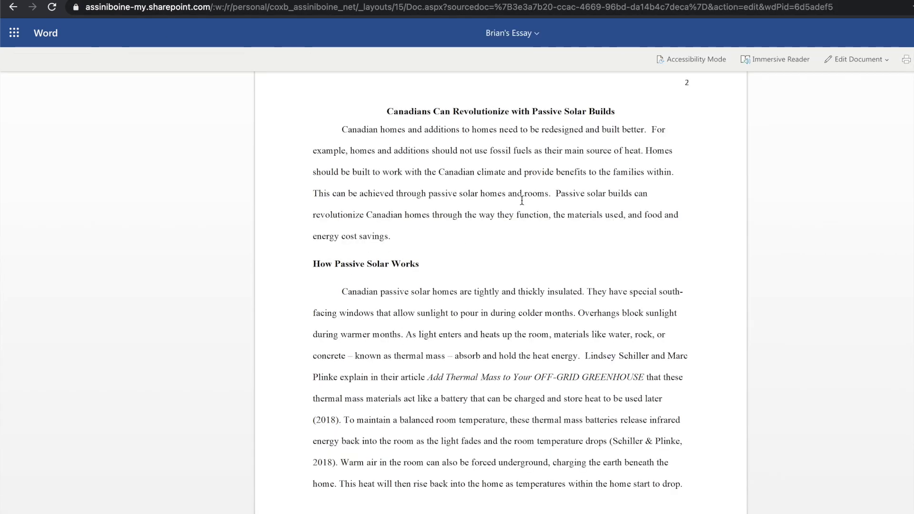
pyautogui.scroll(-2, 471, 314)
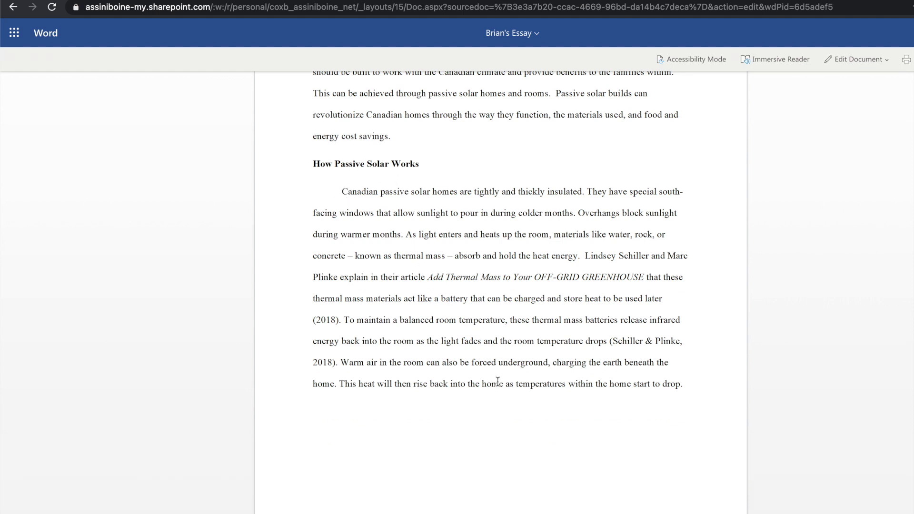
# Step: Scroll the essay past the Figure 1 diagram to the Specialized Materials section
pyautogui.scroll(-5, 497, 379)
pyautogui.scroll(-3, 495, 341)
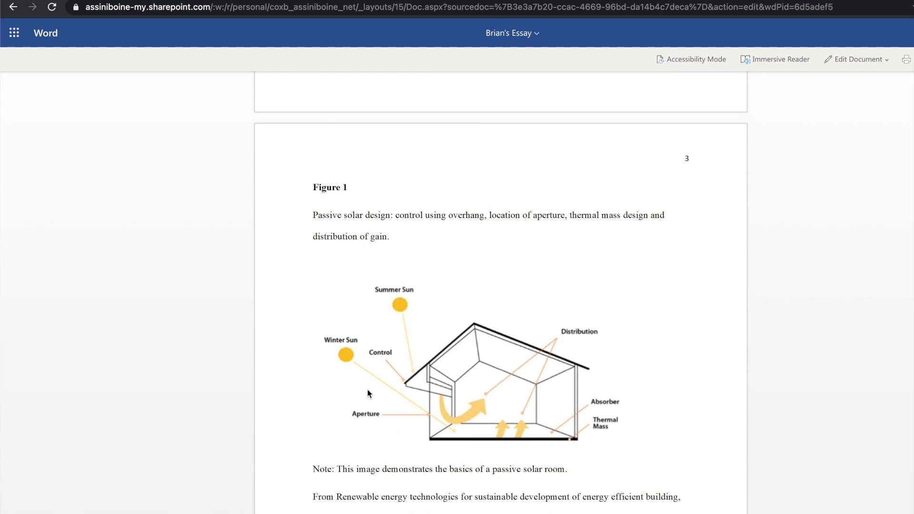
pyautogui.scroll(-1, 466, 423)
pyautogui.scroll(-7, 467, 418)
pyautogui.scroll(-2, 467, 418)
pyautogui.scroll(2, 466, 334)
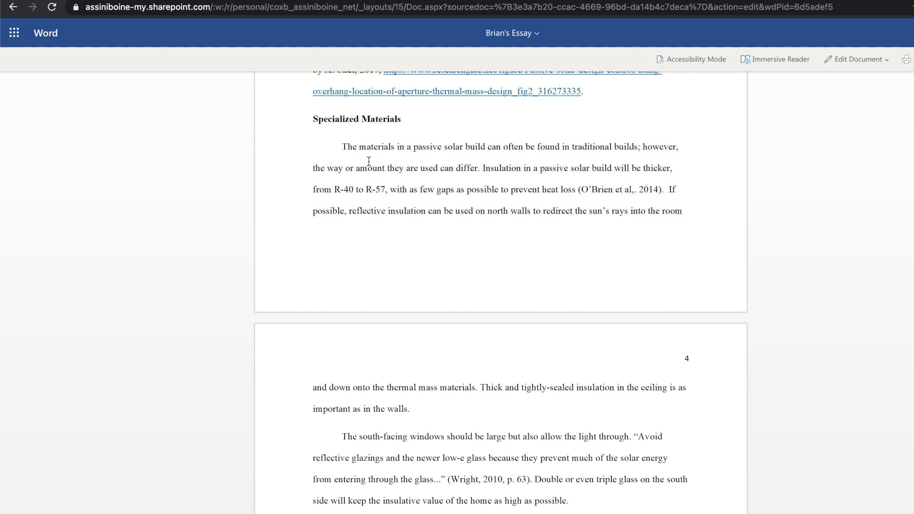
# Step: Scroll the Essay Plan through the Section 2–5 themes down to the Conclusion row
pyautogui.hotkey('ctrl', 'Tab')
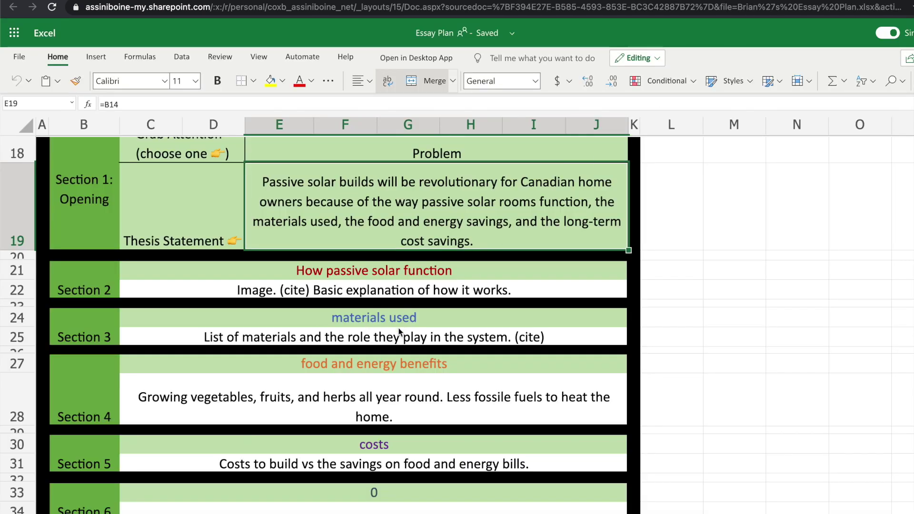
pyautogui.scroll(-2, 399, 328)
pyautogui.scroll(-3, 380, 271)
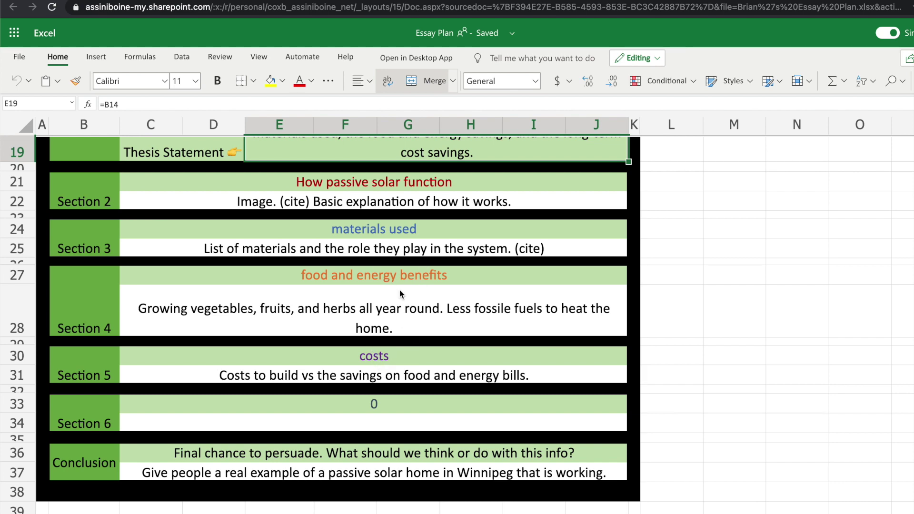
pyautogui.scroll(-2, 567, 279)
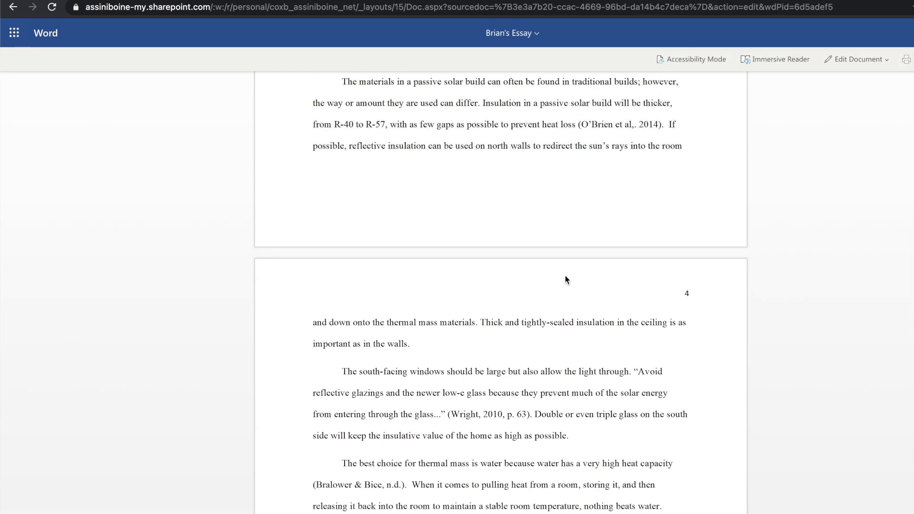
pyautogui.scroll(-8, 566, 278)
pyautogui.scroll(-2, 566, 279)
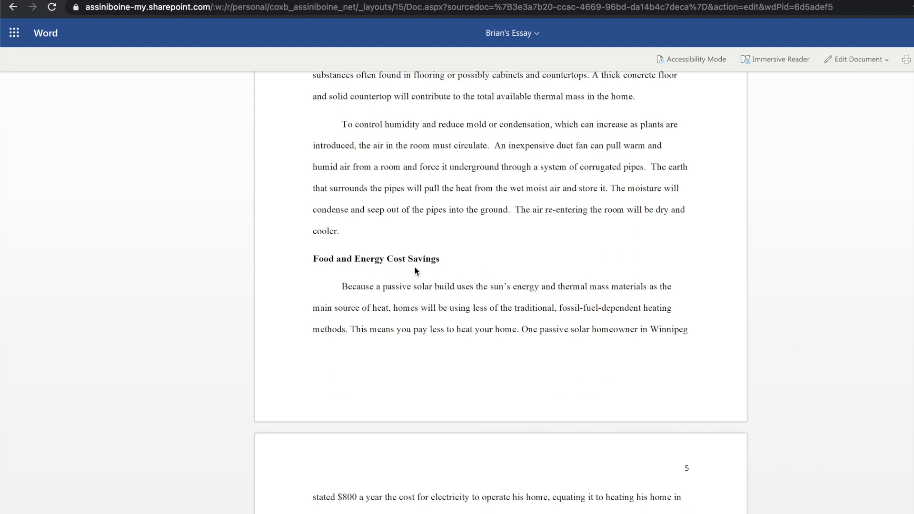
pyautogui.scroll(-3, 493, 361)
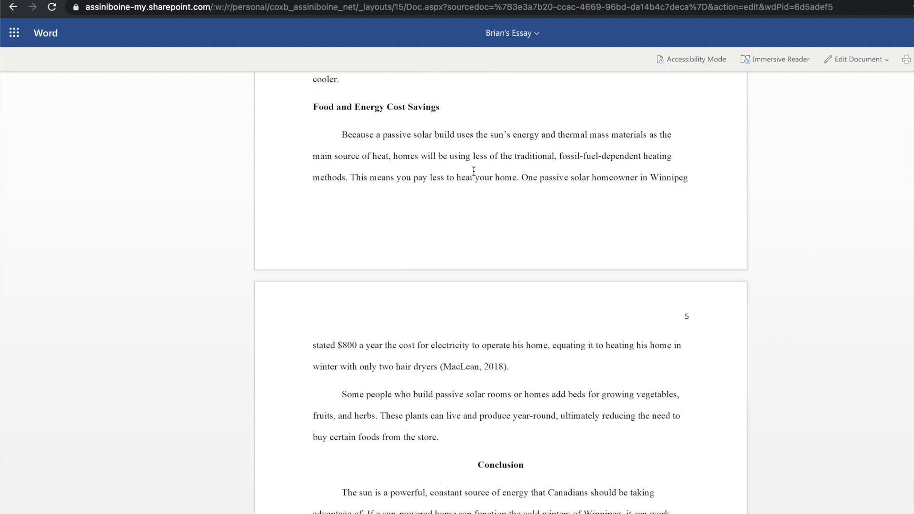
pyautogui.scroll(-2, 461, 408)
pyautogui.scroll(-2, 461, 408)
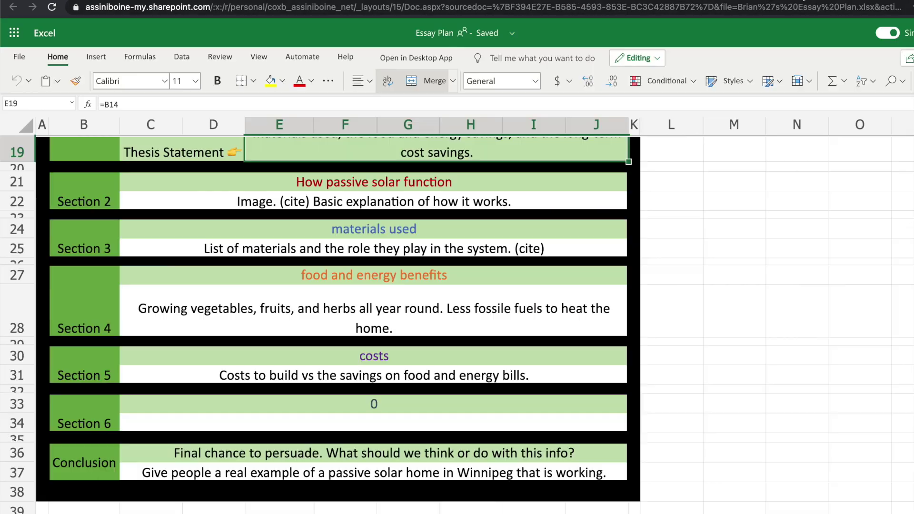
# Step: Recheck the plan against the essay and return to the essay's Conclusion page
pyautogui.hotkey('ctrl', 'Tab')
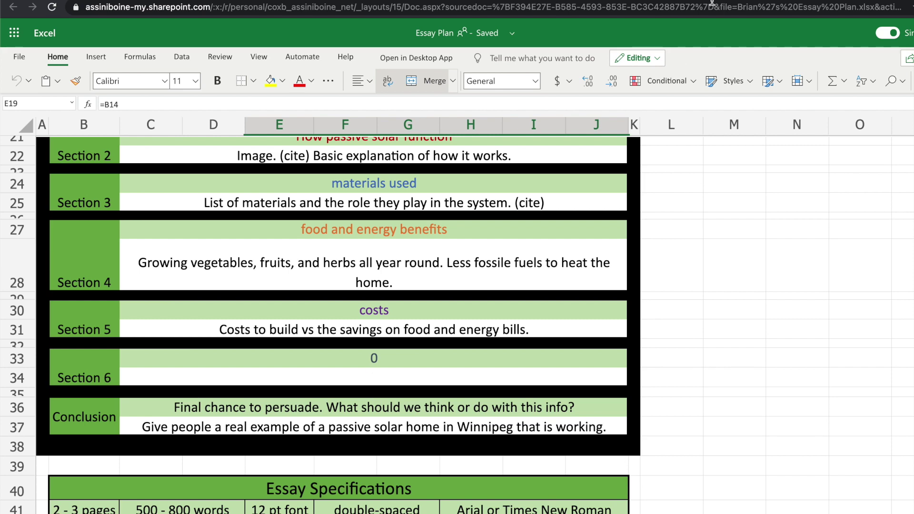
pyautogui.hotkey('ctrl', 'Tab')
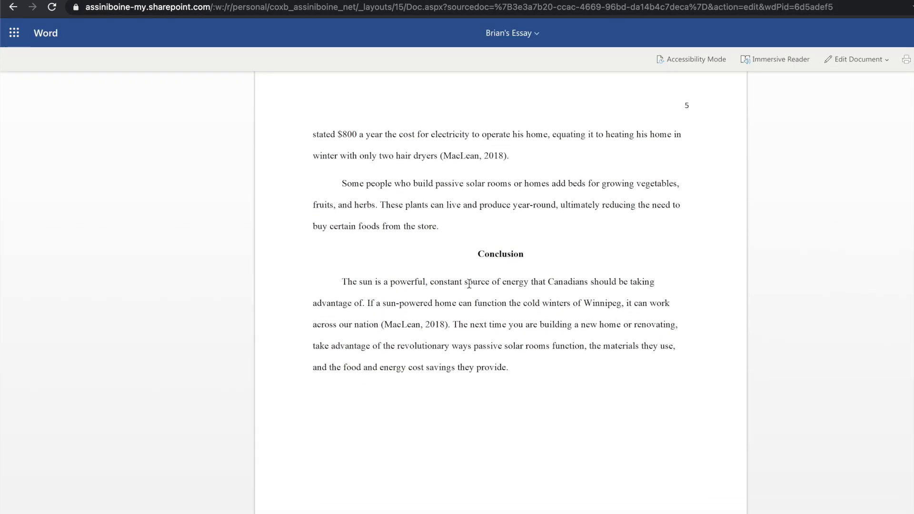
pyautogui.scroll(10, 465, 149)
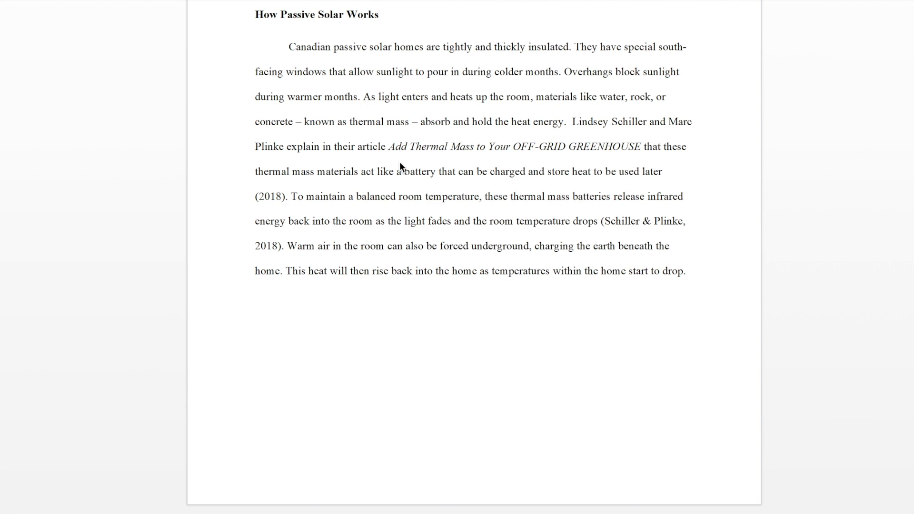
# Step: Select 'Insulation' and 'windows' as topic words of the materials paragraphs
pyautogui.scroll(-4, 424, 156)
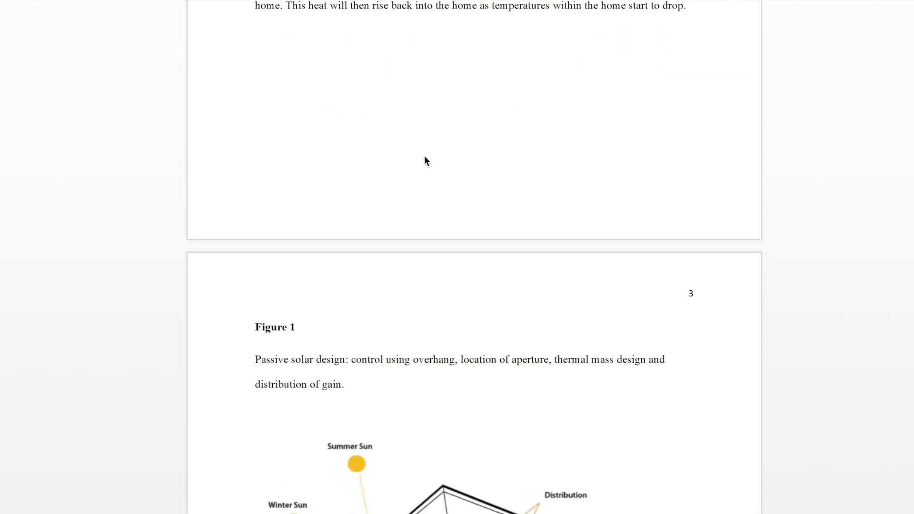
pyautogui.scroll(-6, 424, 155)
pyautogui.scroll(-5, 424, 155)
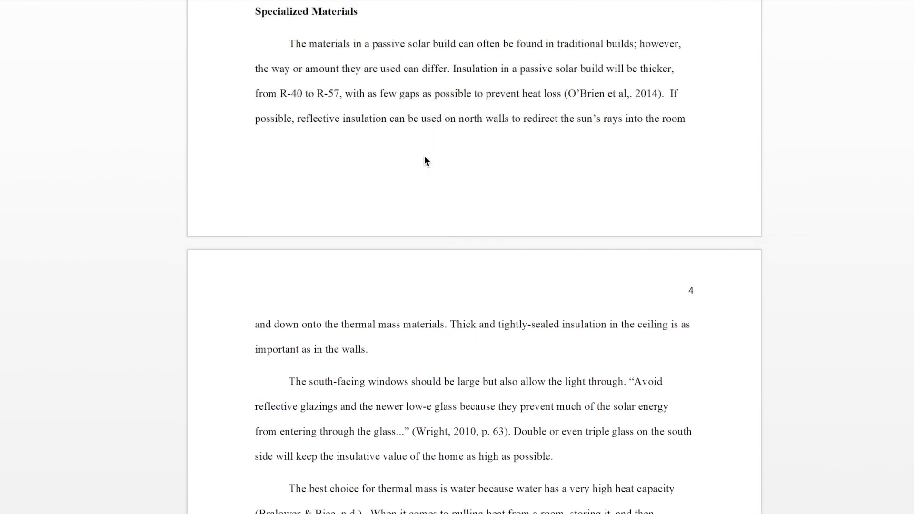
pyautogui.doubleClick(480, 69)
pyautogui.scroll(-1, 484, 100)
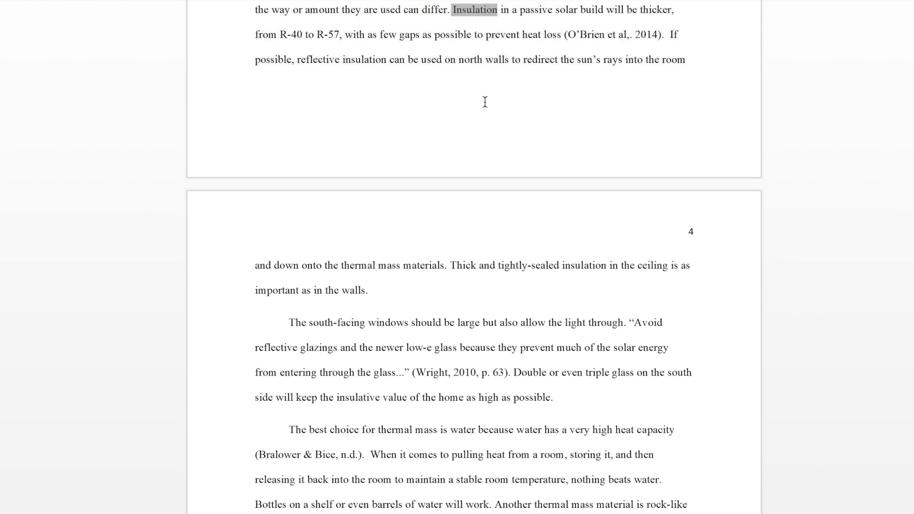
pyautogui.scroll(-2, 485, 102)
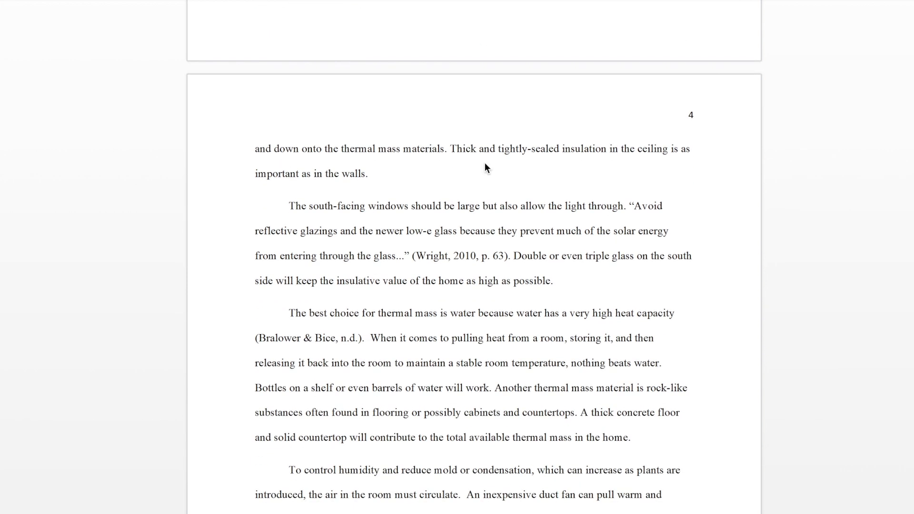
pyautogui.doubleClick(396, 210)
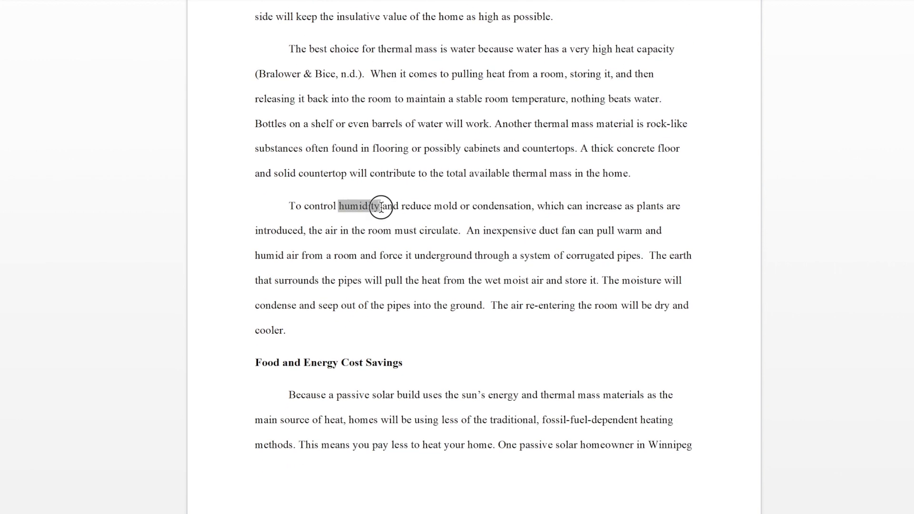
pyautogui.scroll(3, 454, 161)
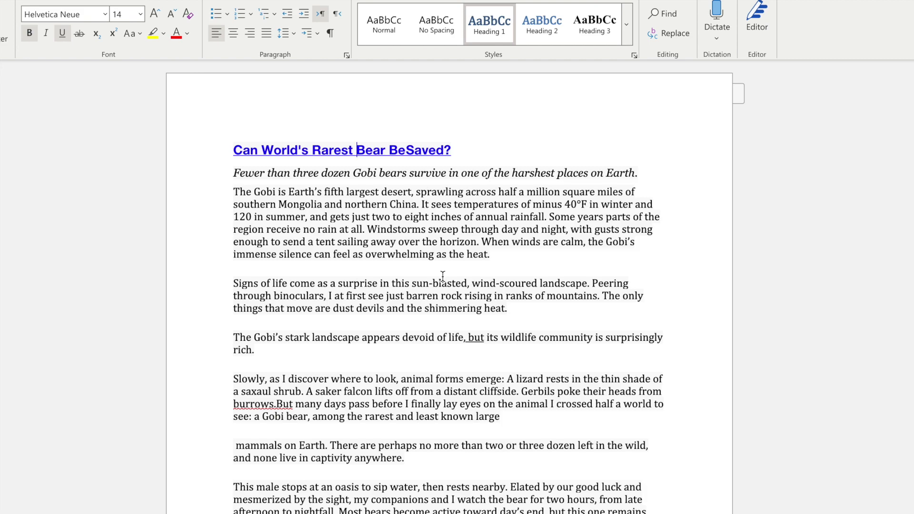
# Step: Scroll to the end of the Gobi bear article, where the sentence-length table totals 184
pyautogui.scroll(-1, 442, 276)
pyautogui.scroll(-5, 443, 276)
pyautogui.scroll(-5, 443, 276)
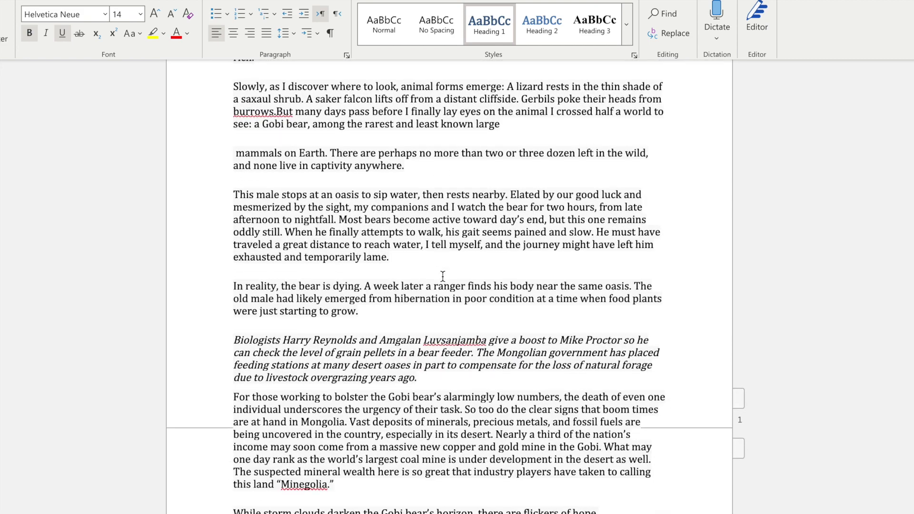
pyautogui.scroll(-6, 443, 276)
pyautogui.scroll(-2, 443, 276)
pyautogui.scroll(-5, 443, 276)
pyautogui.scroll(-6, 443, 276)
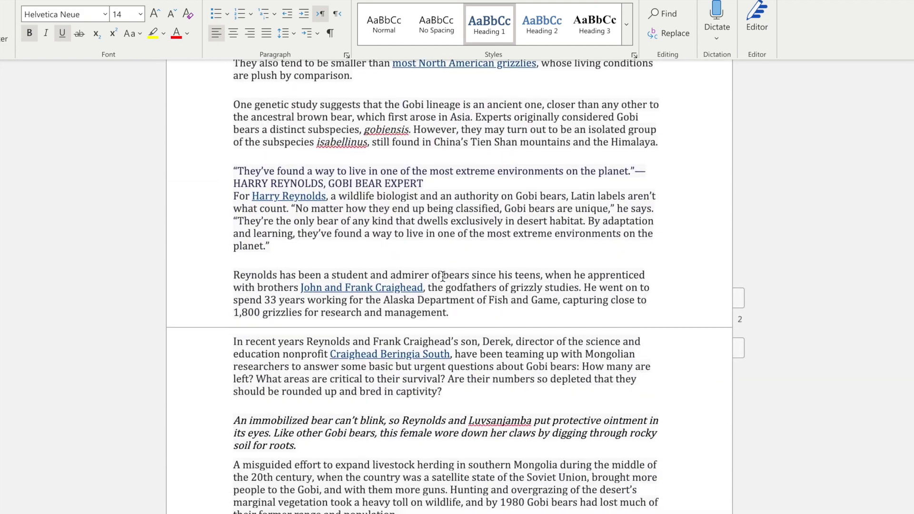
pyautogui.scroll(-6, 442, 276)
pyautogui.scroll(-2, 443, 276)
pyautogui.scroll(-2, 442, 276)
pyautogui.scroll(-4, 442, 276)
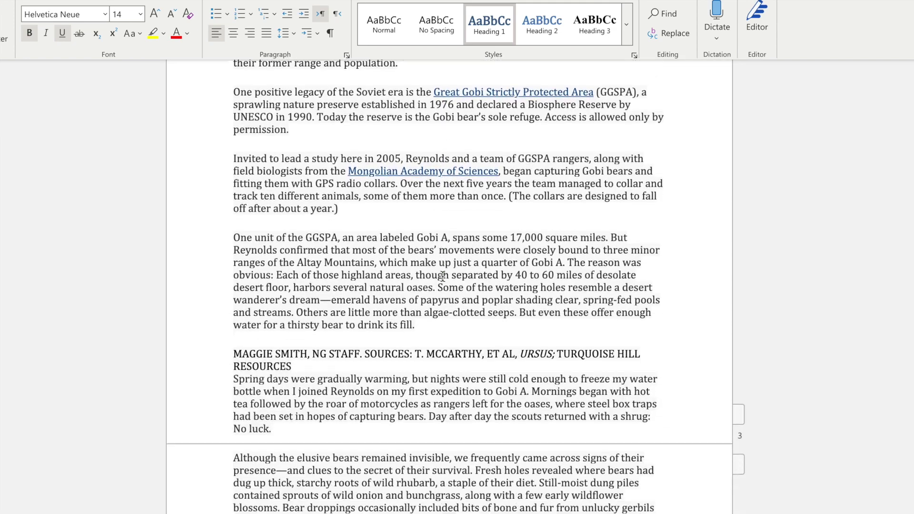
pyautogui.scroll(-4, 443, 276)
pyautogui.scroll(-5, 442, 276)
pyautogui.scroll(-5, 443, 276)
pyautogui.scroll(-12, 443, 276)
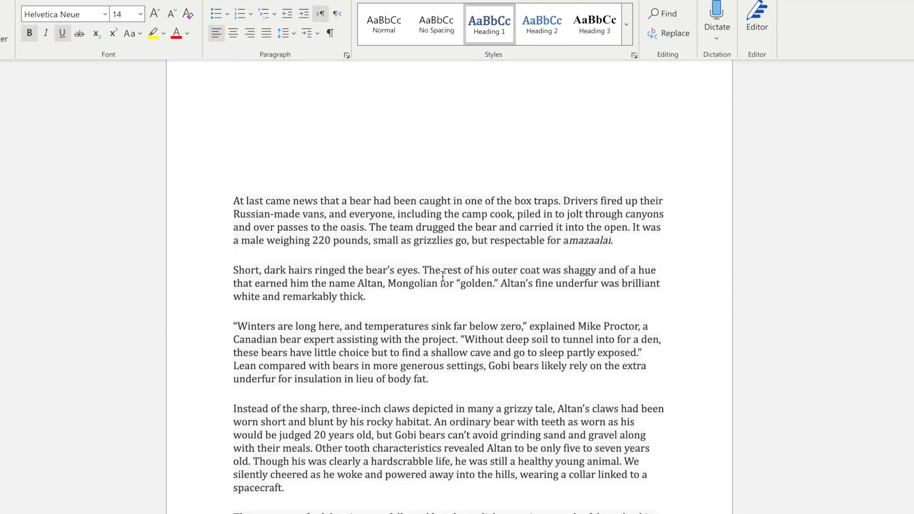
pyautogui.scroll(-4, 443, 277)
pyautogui.scroll(-9, 443, 276)
pyautogui.scroll(-10, 442, 276)
pyautogui.scroll(-6, 443, 276)
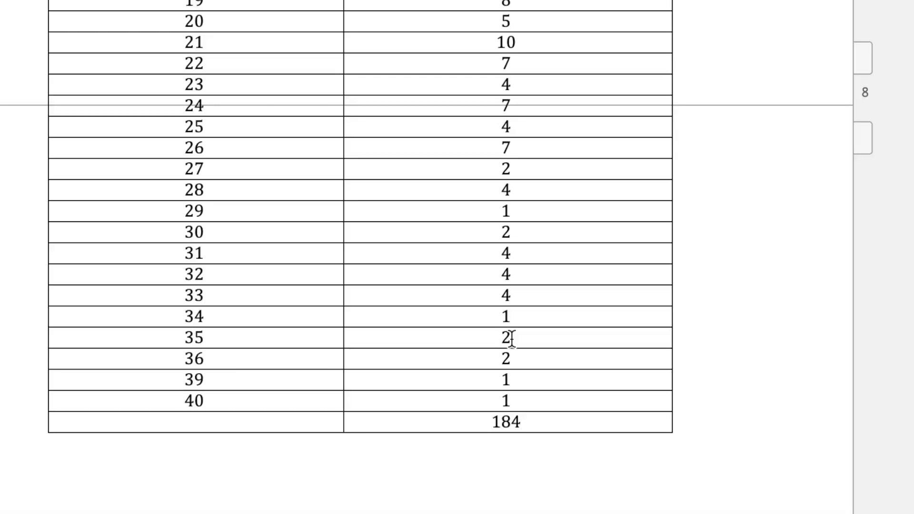
# Step: Scroll past the words-per-sentence bar chart down to the sentence-length comprehension table
pyautogui.scroll(-5, 508, 337)
pyautogui.scroll(-2, 512, 339)
pyautogui.scroll(-3, 512, 339)
pyautogui.scroll(-1, 513, 341)
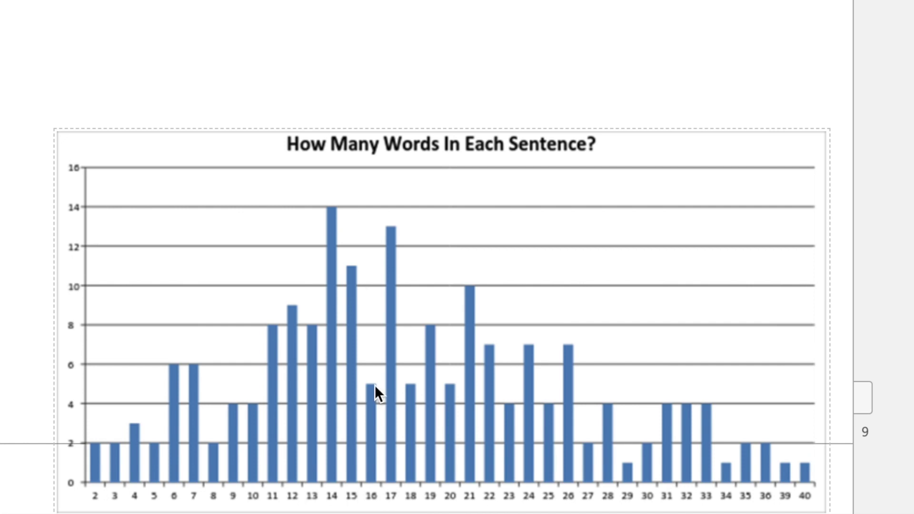
pyautogui.scroll(-1, 375, 384)
pyautogui.scroll(-5, 375, 388)
pyautogui.scroll(-2, 375, 393)
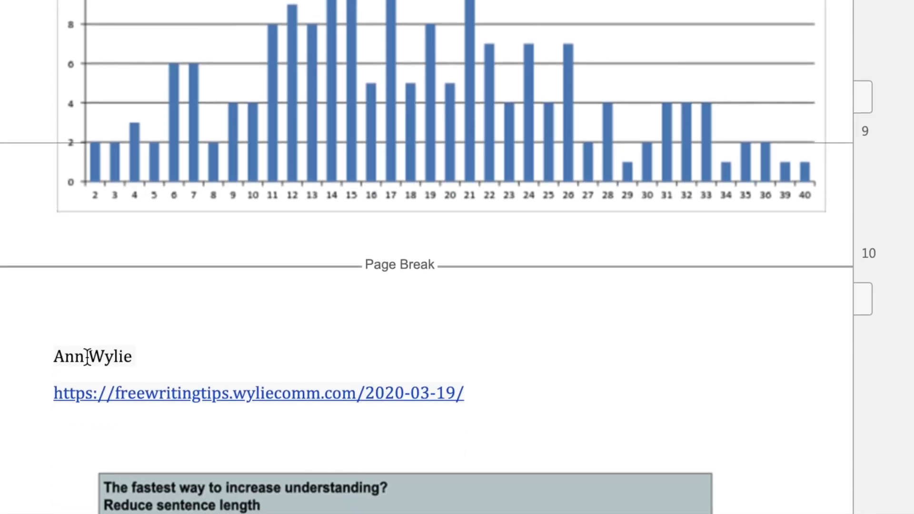
pyautogui.scroll(-1, 172, 360)
pyautogui.scroll(-4, 173, 361)
pyautogui.scroll(-4, 172, 361)
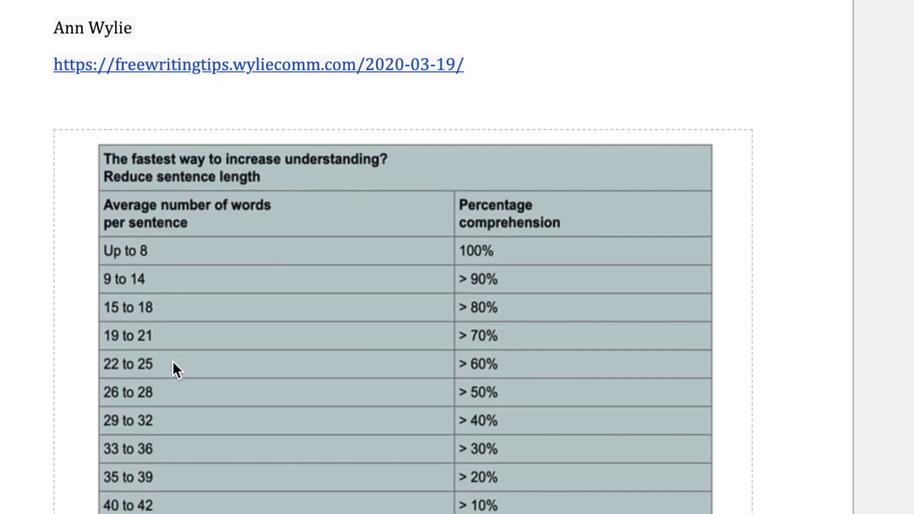
pyautogui.scroll(-5, 173, 361)
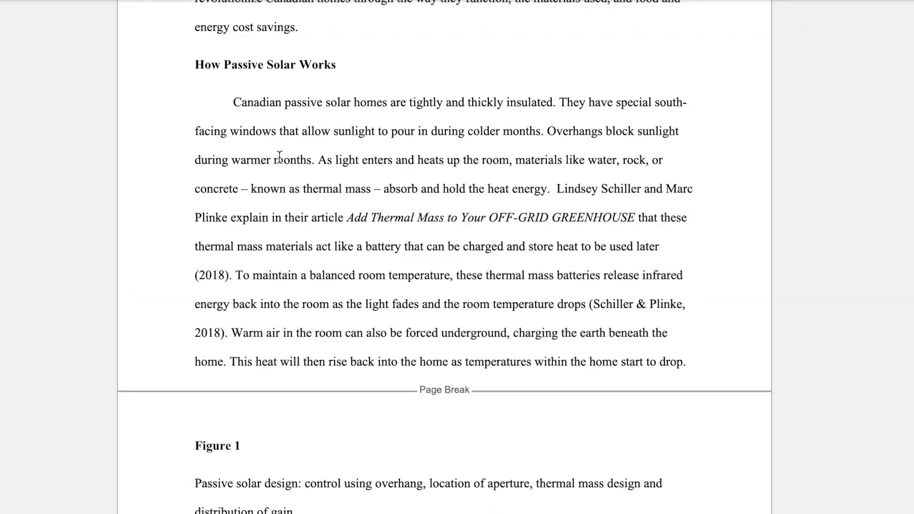
pyautogui.moveTo(196, 130); pyautogui.dragTo(684, 131)
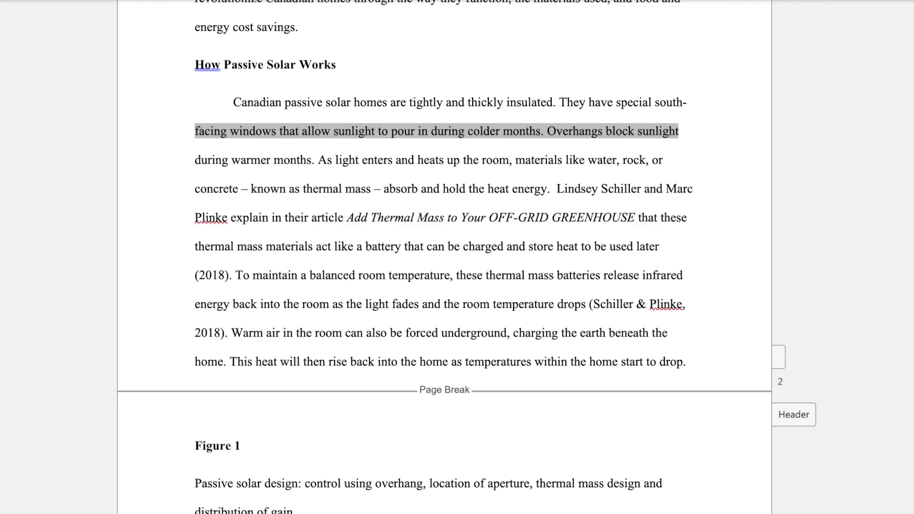
pyautogui.hotkey('ctrl', 'shift', 'g')
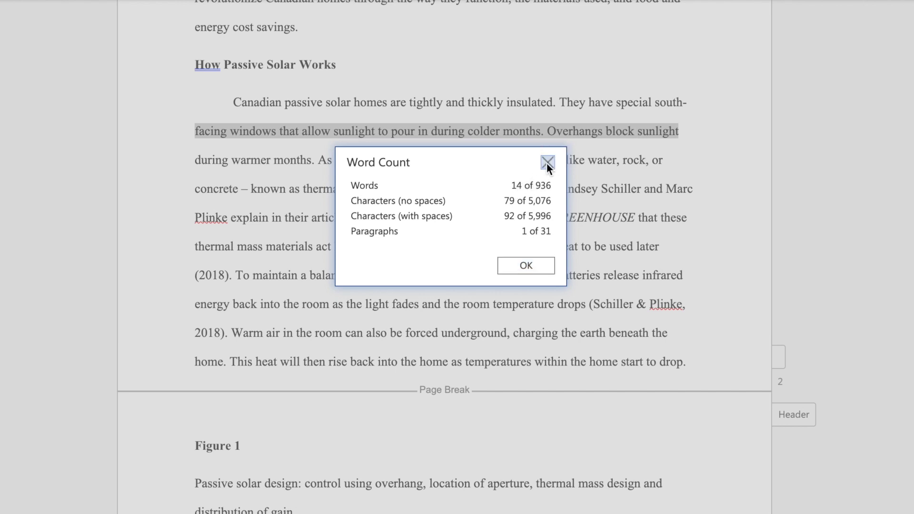
pyautogui.click(526, 266)
pyautogui.click(265, 103)
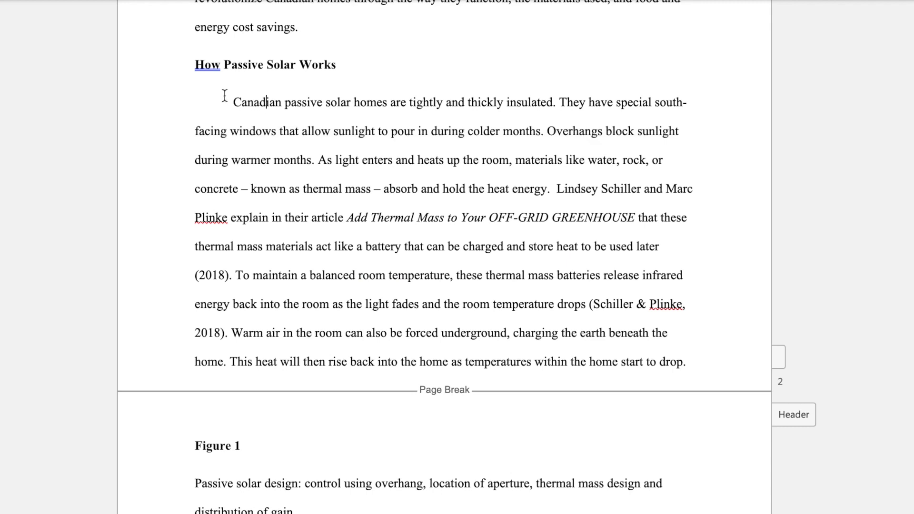
pyautogui.keyDown('ctrl'); pyautogui.click(314, 101); pyautogui.keyUp('ctrl')
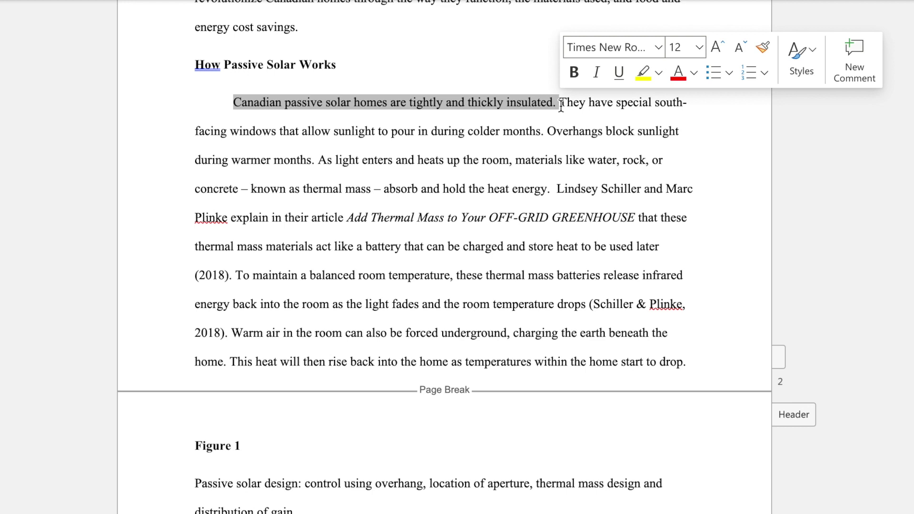
pyautogui.click(561, 105)
pyautogui.moveTo(560, 102); pyautogui.dragTo(545, 132)
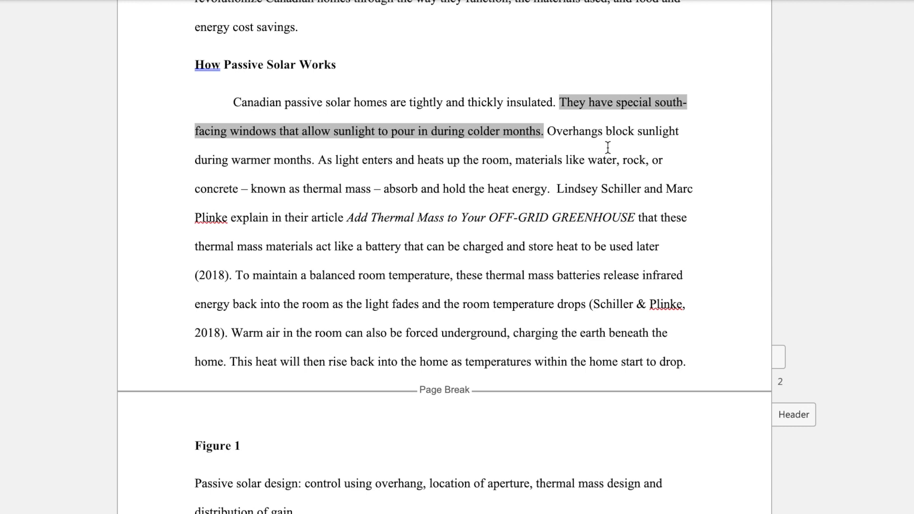
pyautogui.click(549, 134)
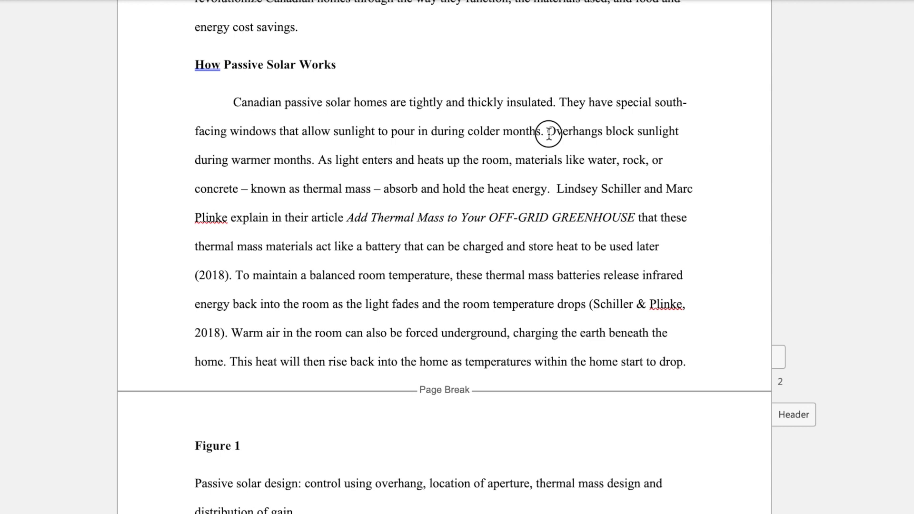
pyautogui.moveTo(547, 132); pyautogui.dragTo(314, 161)
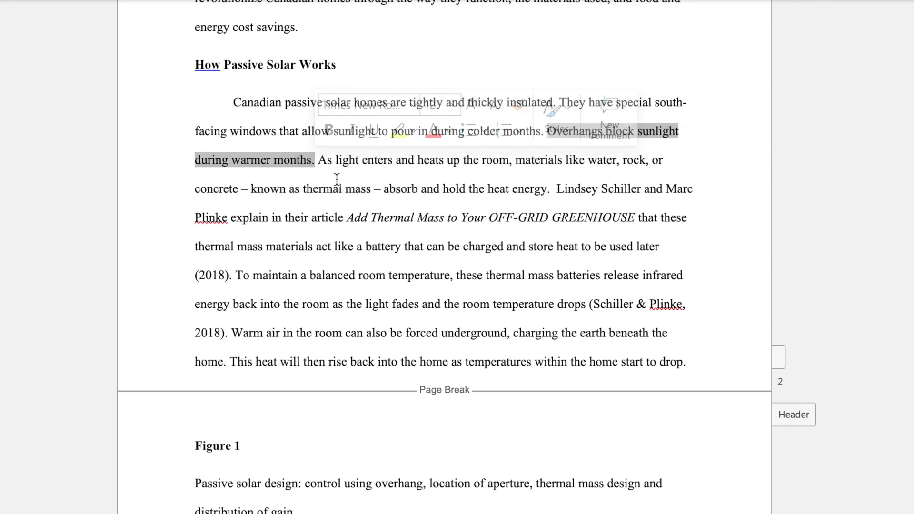
pyautogui.click(337, 179)
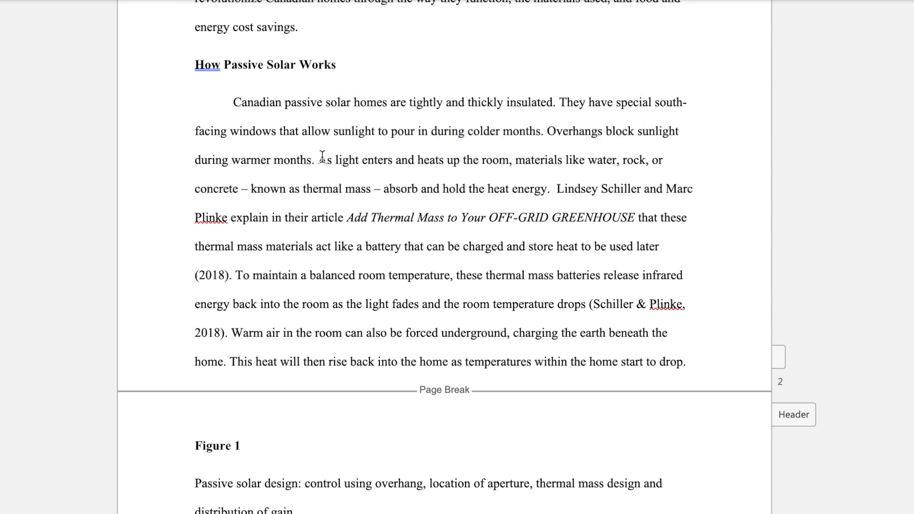
pyautogui.moveTo(319, 160); pyautogui.dragTo(551, 189)
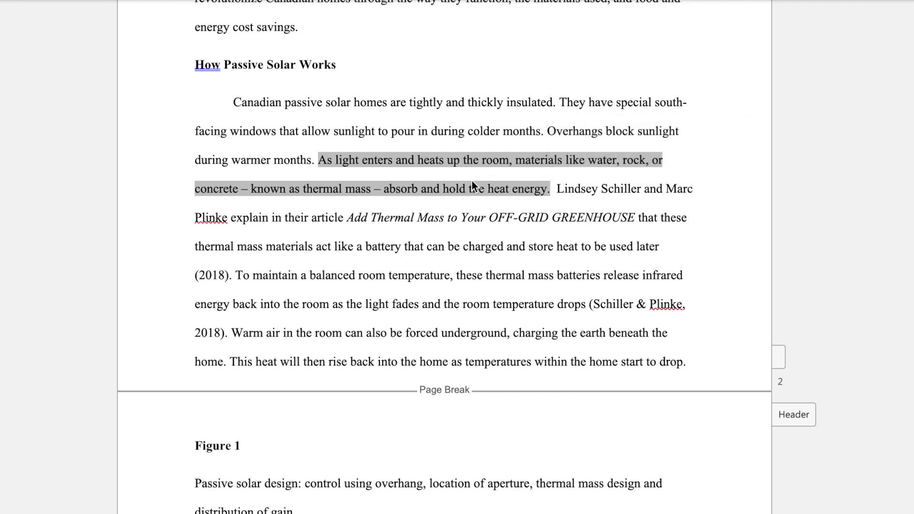
pyautogui.click(553, 190)
pyautogui.moveTo(555, 190); pyautogui.dragTo(664, 245)
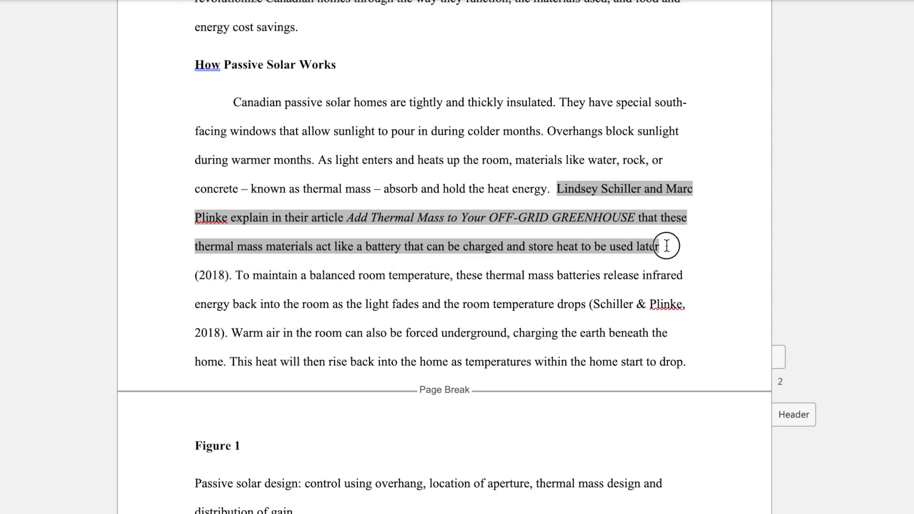
pyautogui.moveTo(664, 245); pyautogui.dragTo(668, 244)
pyautogui.click(567, 288)
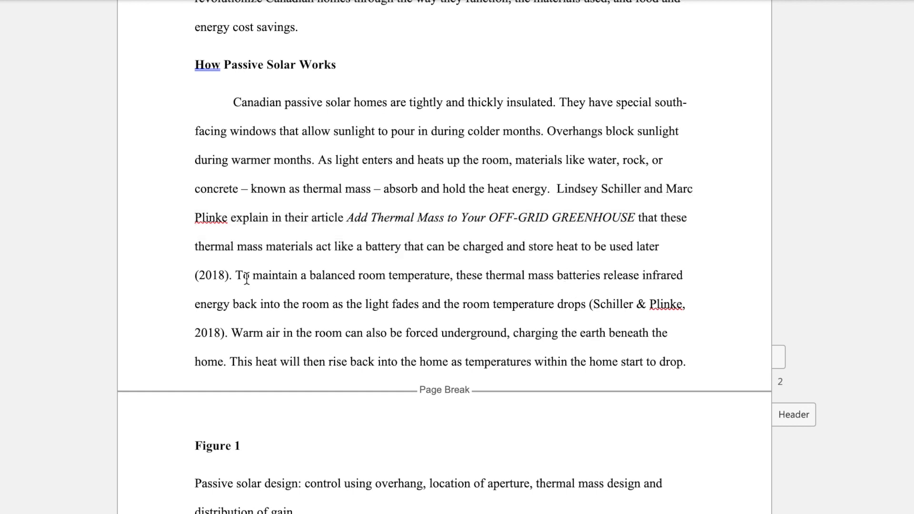
pyautogui.moveTo(236, 276); pyautogui.dragTo(588, 310)
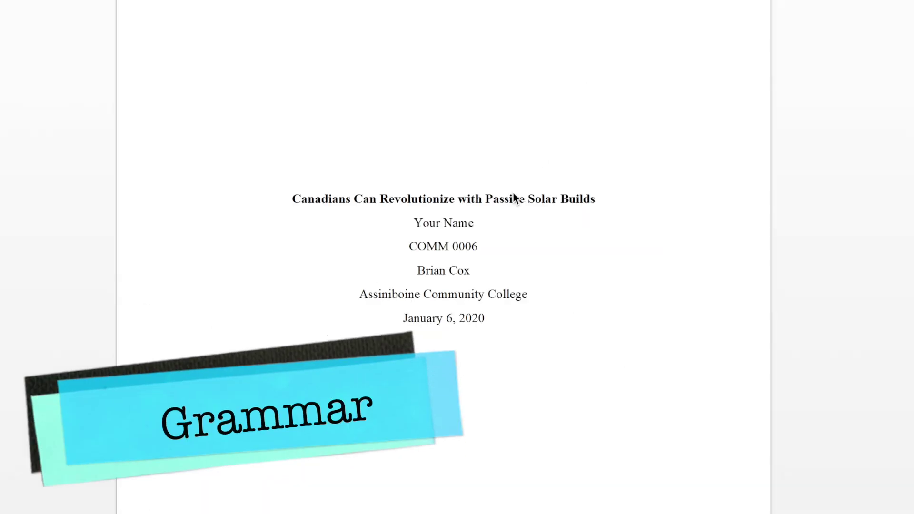
pyautogui.scroll(-4, 490, 281)
pyautogui.scroll(-10, 490, 281)
pyautogui.scroll(-3, 490, 281)
pyautogui.scroll(-2, 491, 281)
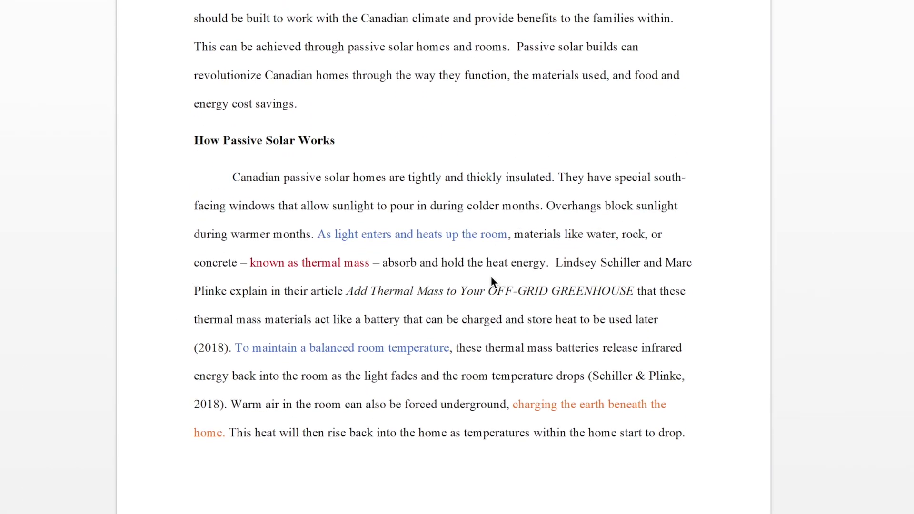
pyautogui.scroll(2, 493, 281)
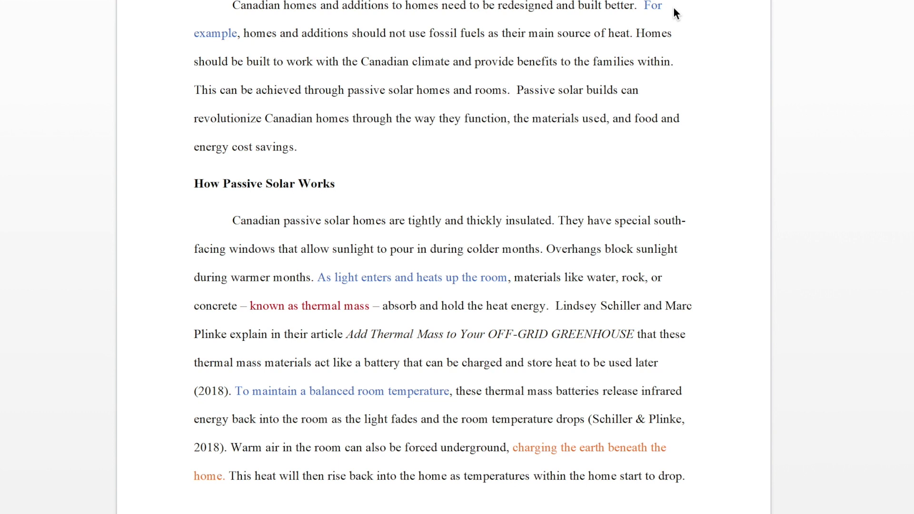
pyautogui.click(242, 38)
pyautogui.click(396, 117)
pyautogui.scroll(-4, 433, 259)
pyautogui.scroll(1, 433, 254)
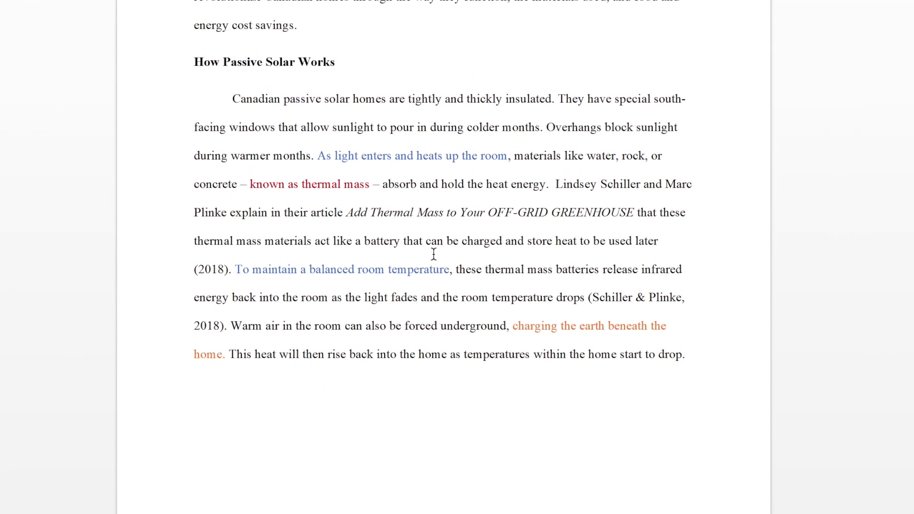
pyautogui.scroll(-1, 434, 254)
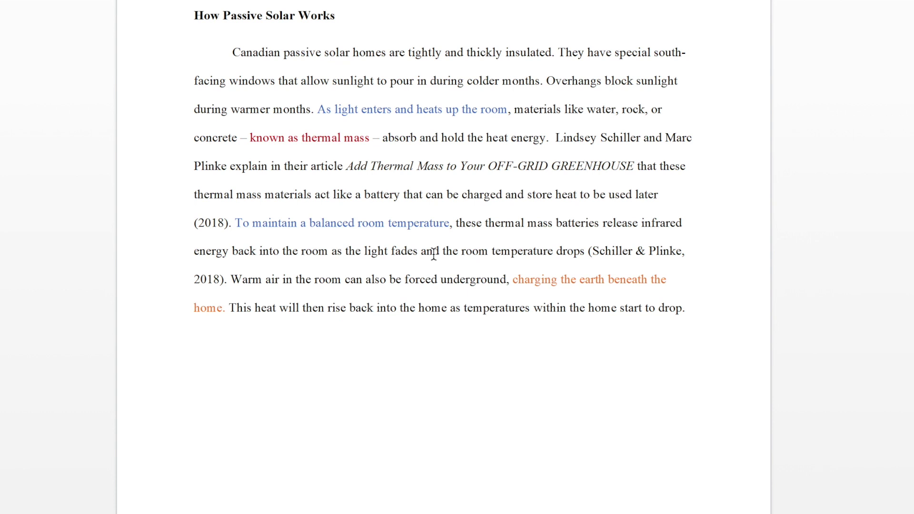
pyautogui.scroll(-10, 434, 254)
pyautogui.moveTo(521, 257); pyautogui.dragTo(634, 261)
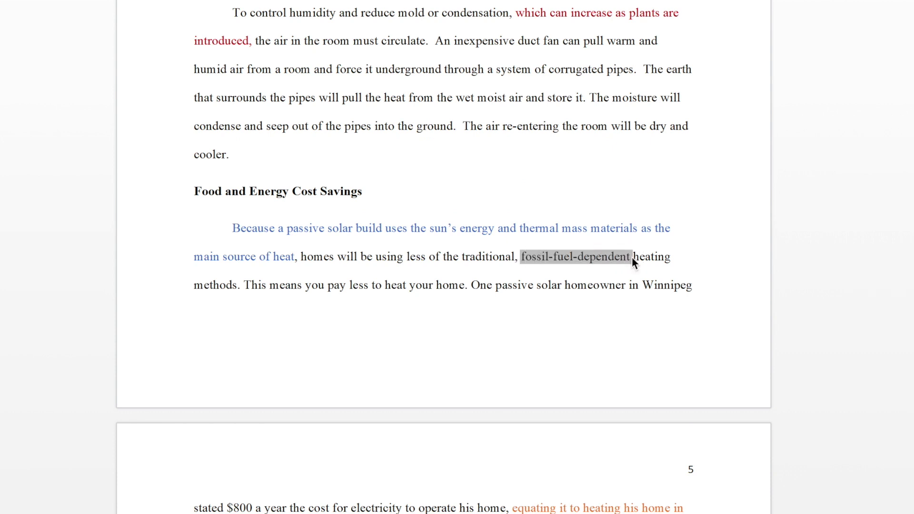
pyautogui.moveTo(501, 126); pyautogui.dragTo(560, 130)
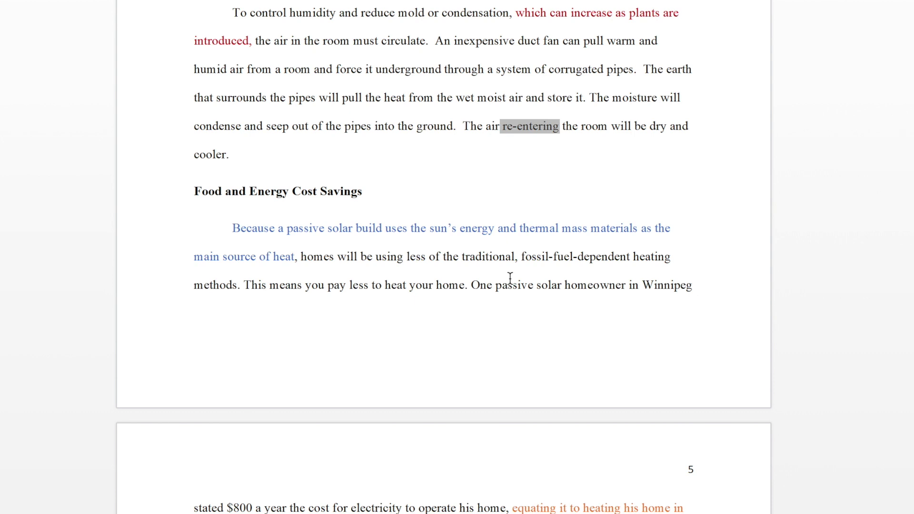
pyautogui.scroll(20, 510, 278)
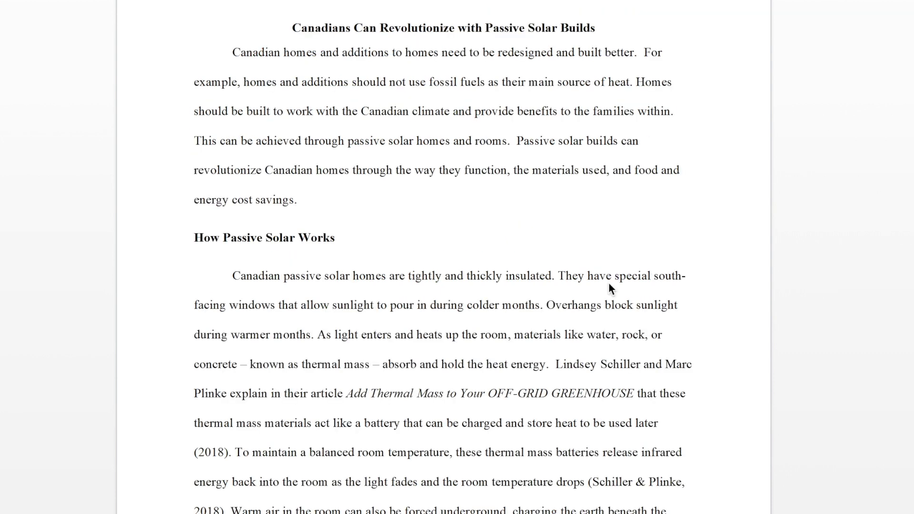